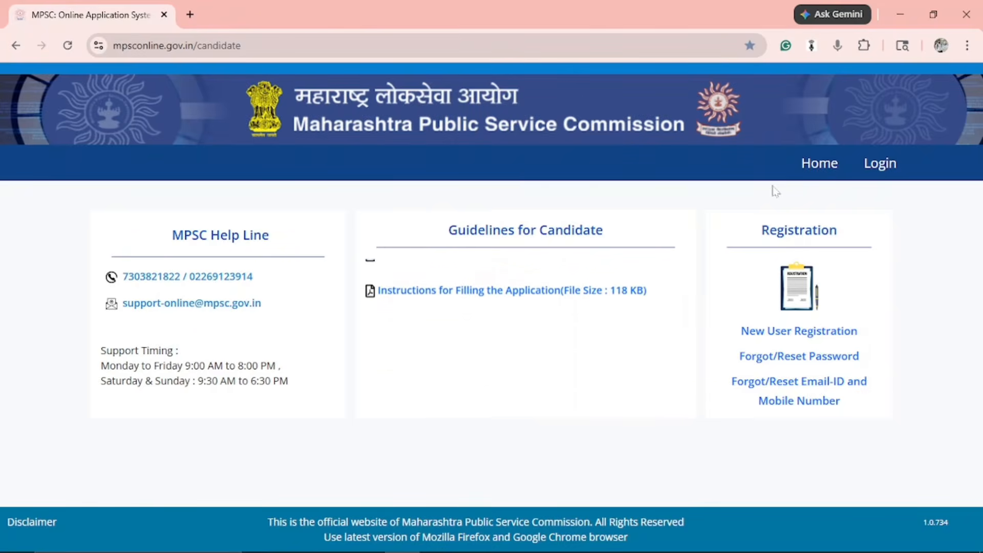
From the MPSC candidate home page, go to the New User Registration form.
left_click(243, 47)
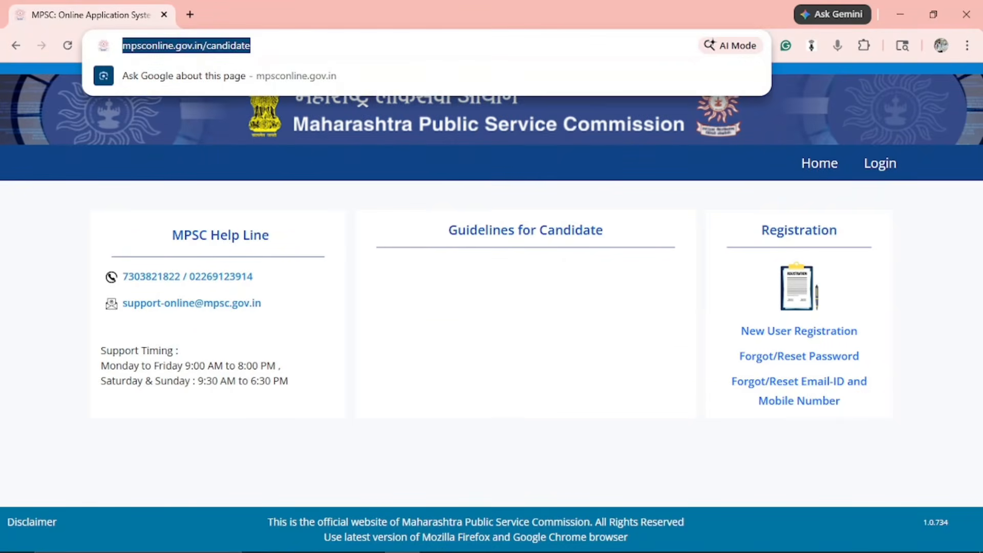
left_click(275, 155)
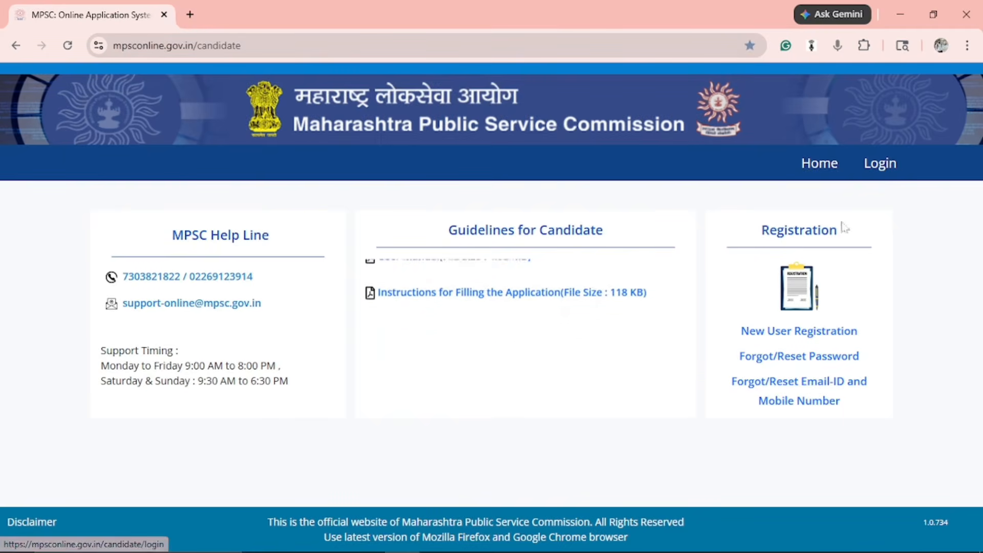
left_click(801, 339)
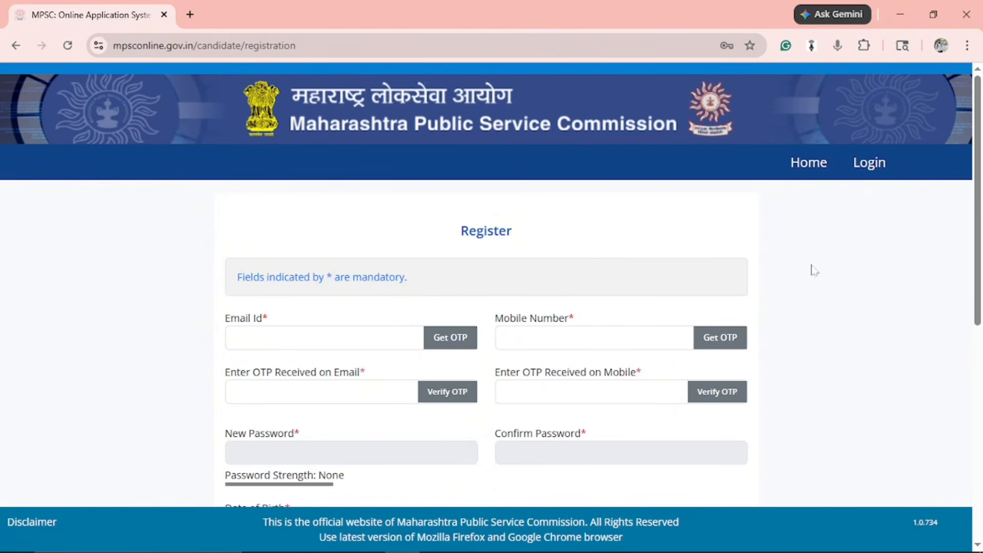
scroll(814, 271, "down", 3)
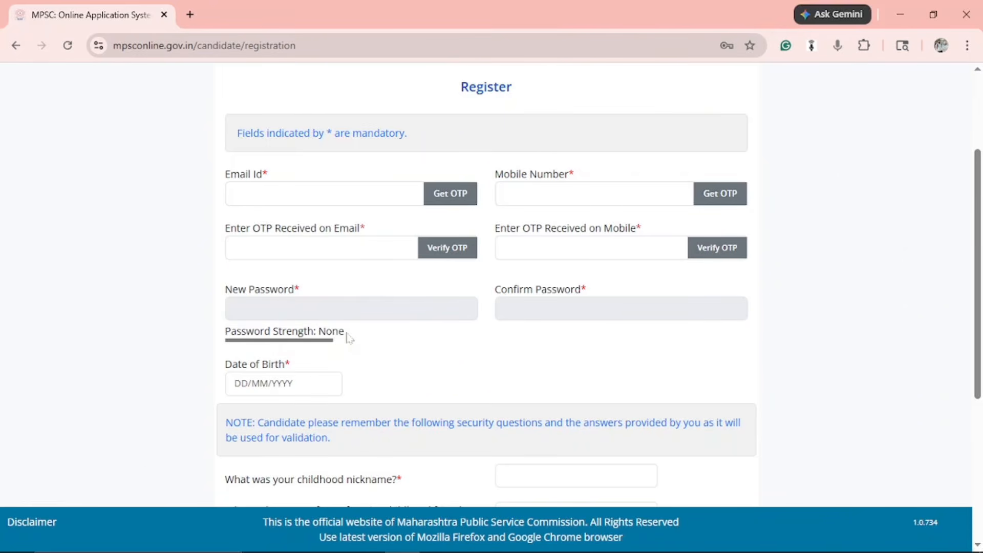
scroll(360, 368, "down", 3)
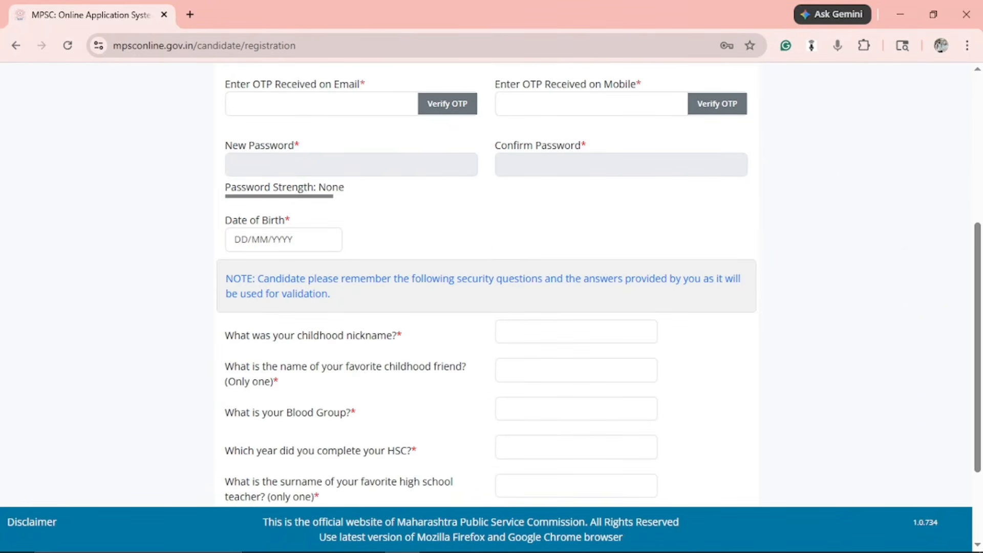
scroll(401, 263, "down", 3)
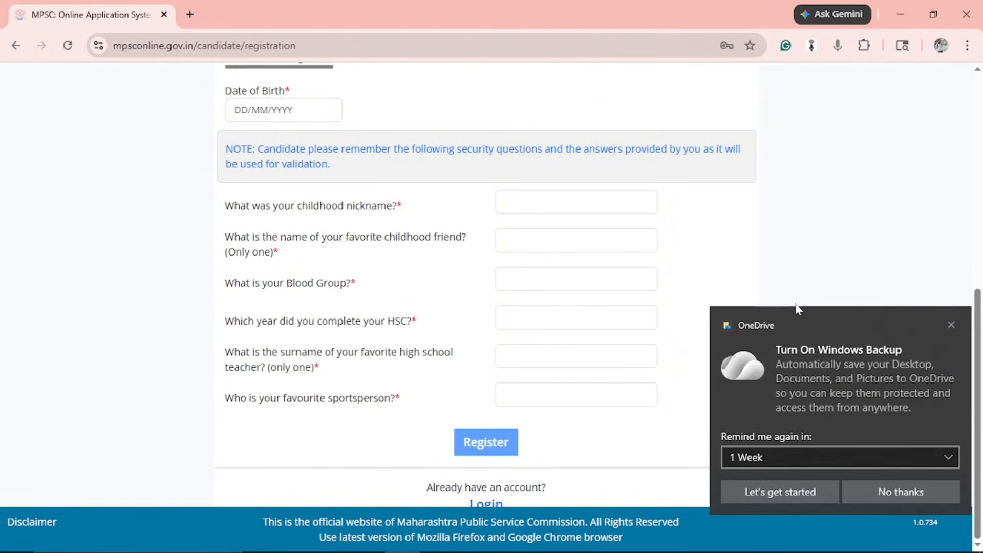
left_click(951, 325)
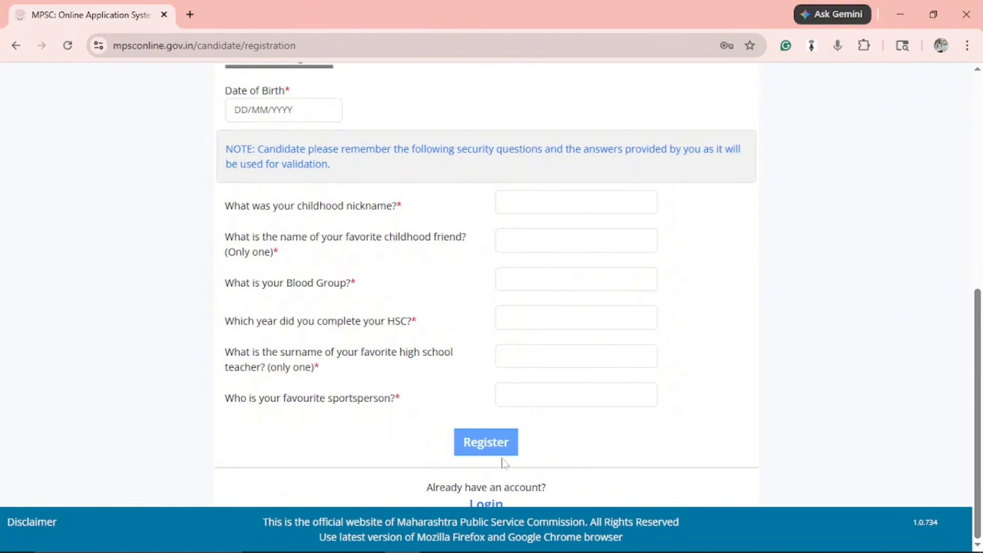
scroll(752, 389, "up", 8)
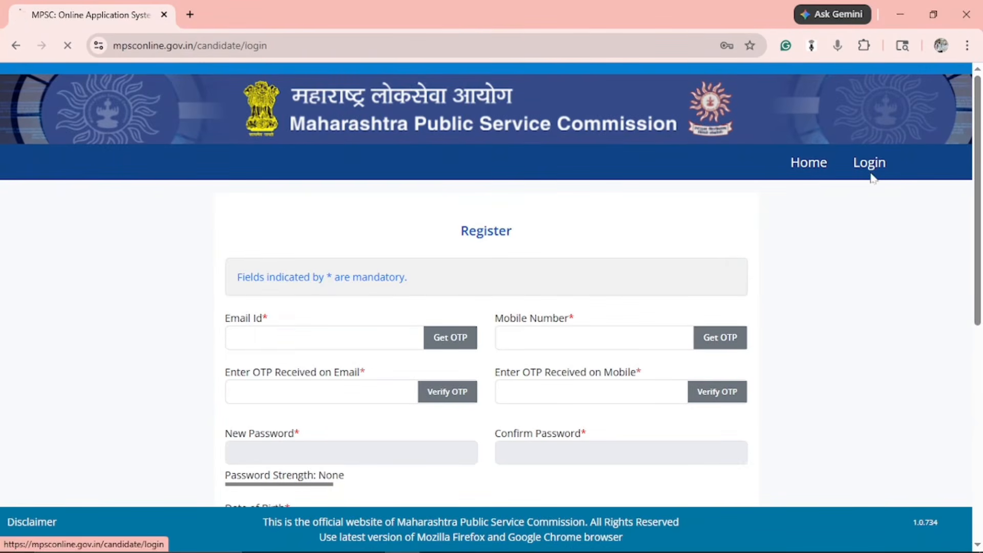
Go to the candidate login page and enter the captcha characters shown in the image.
left_click(871, 174)
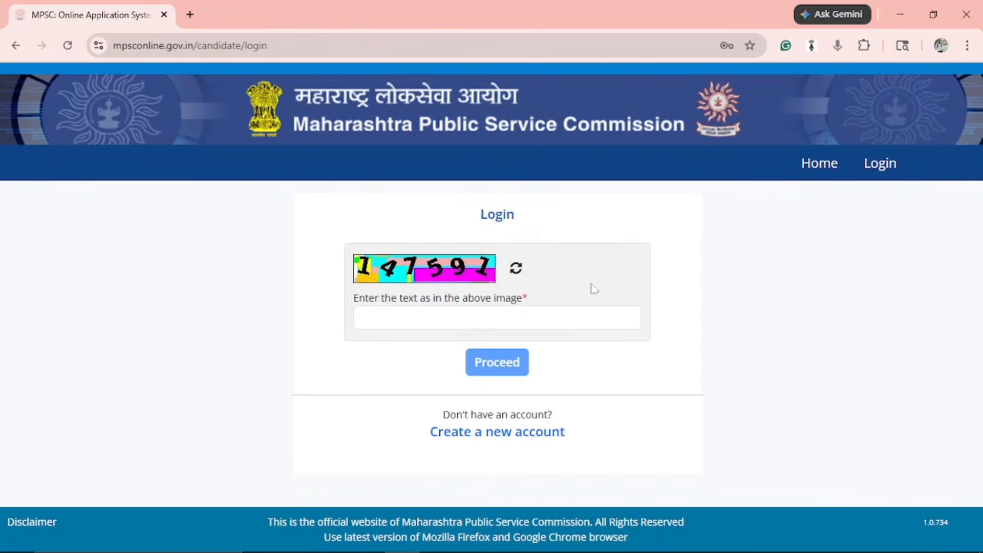
left_click(454, 313)
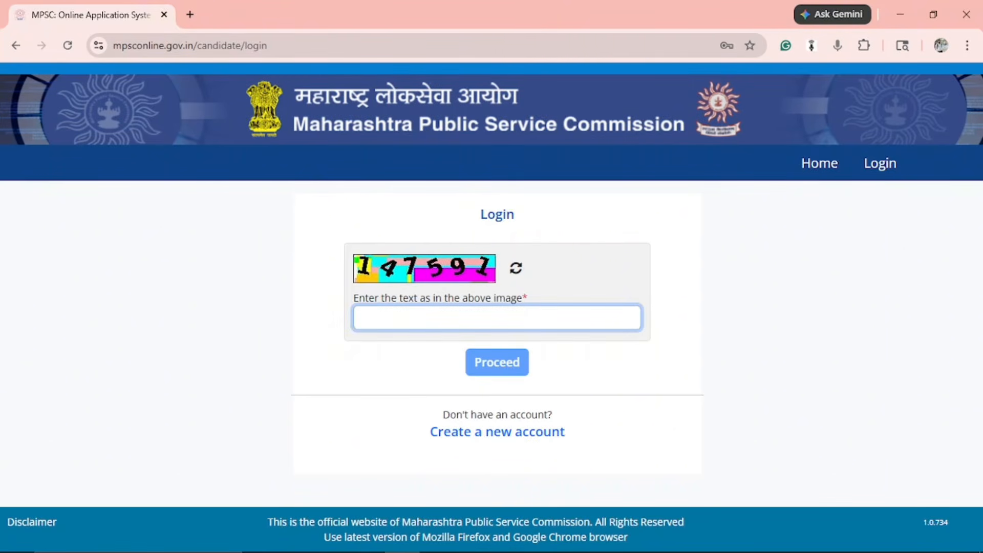
type("14")
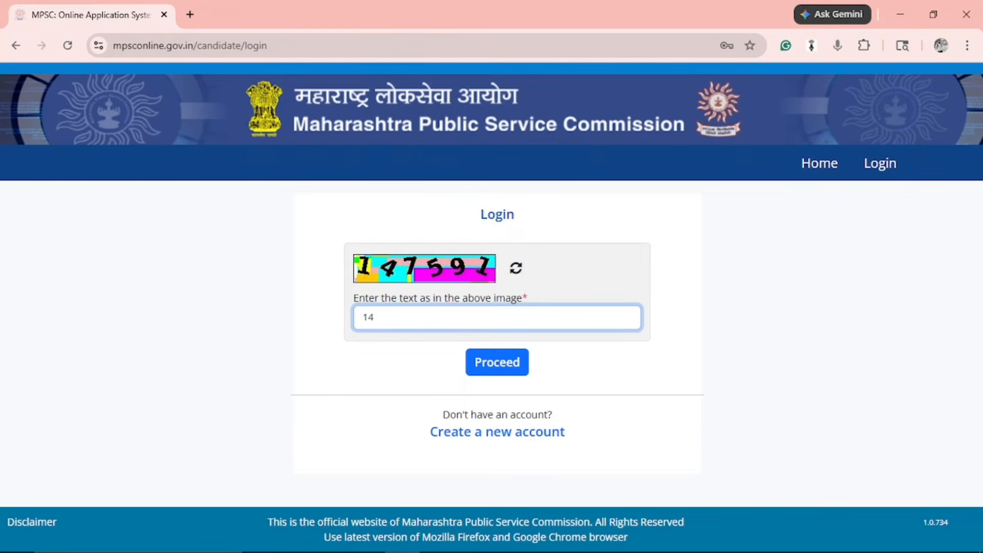
type("7591")
Submit the captcha with Proceed to log in and reach the candidate main profile page.
left_click(483, 364)
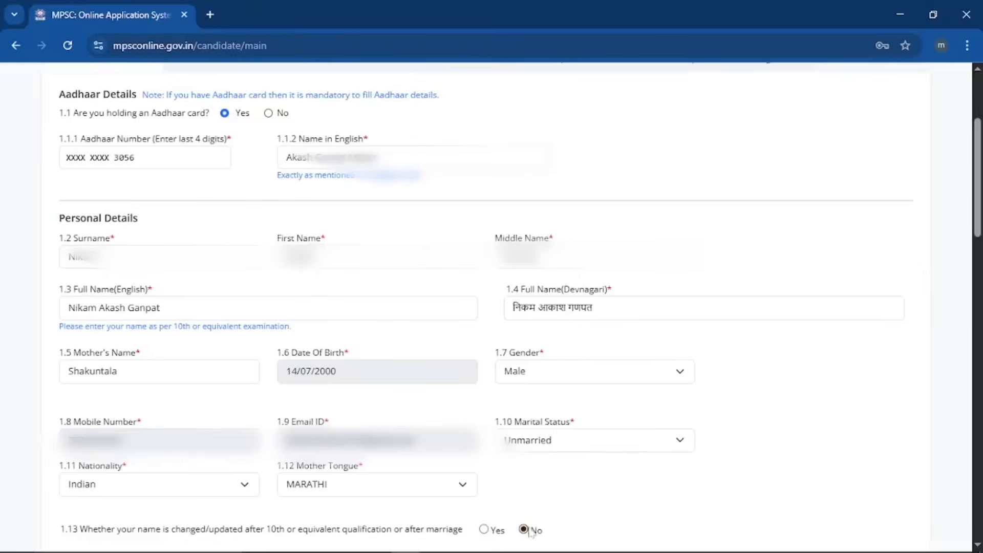
scroll(669, 502, "down", 9)
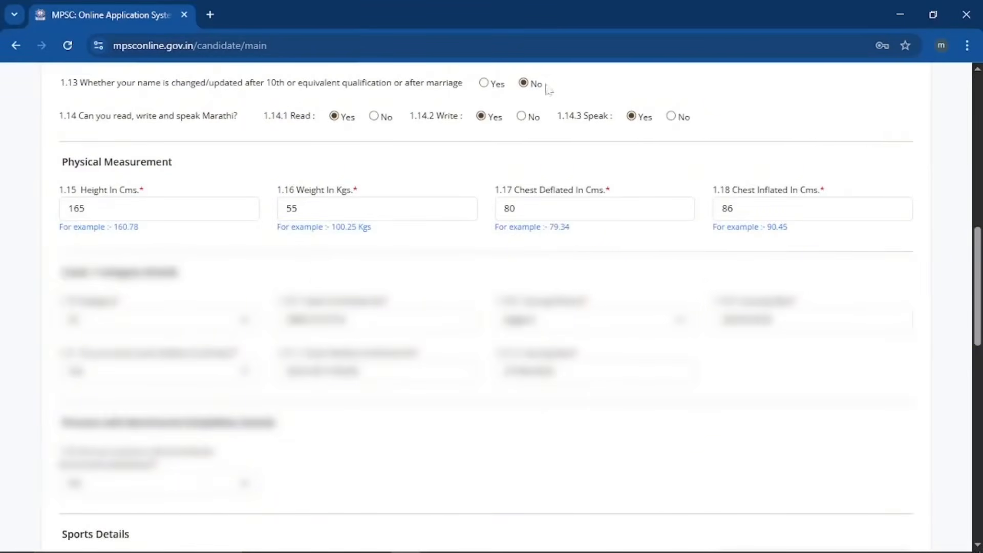
left_click(484, 84)
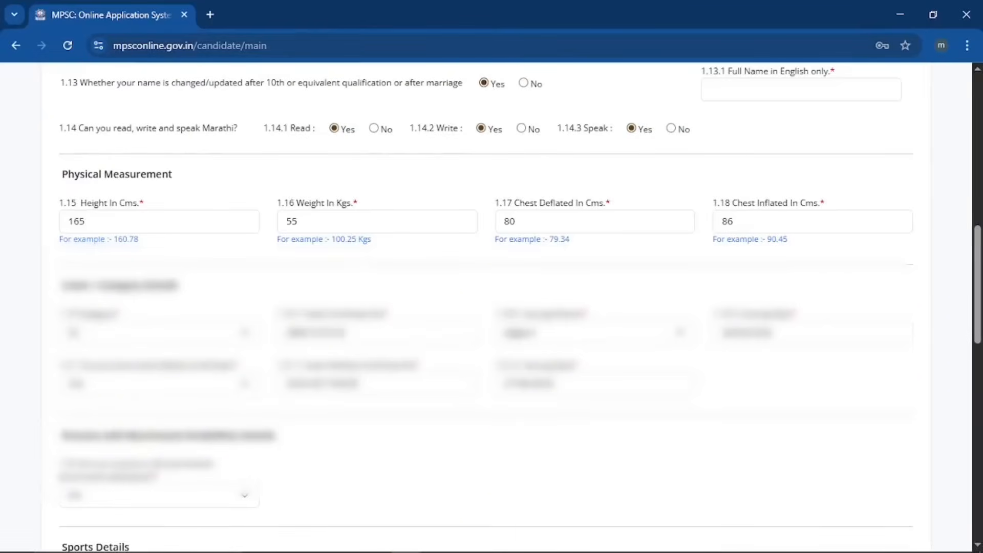
left_click(800, 90)
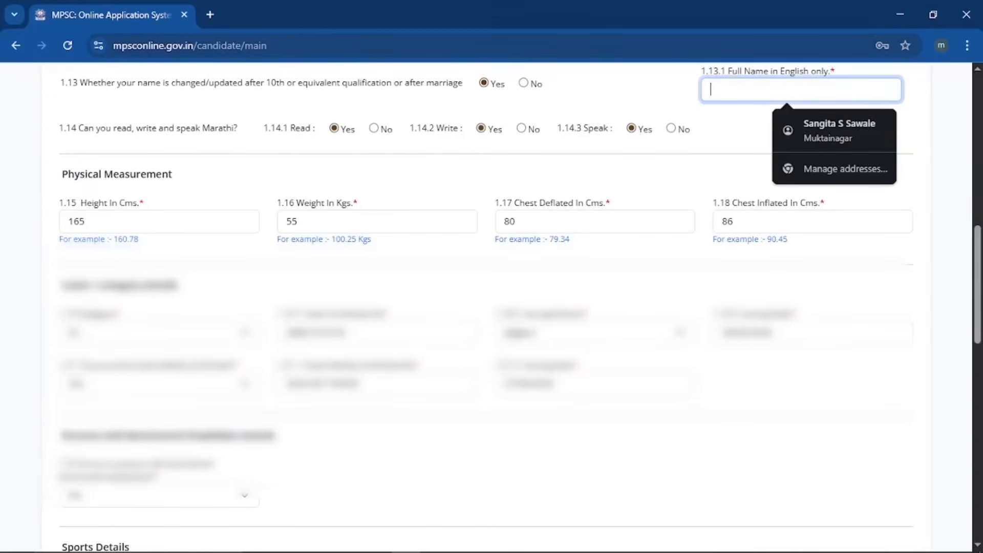
left_click(740, 128)
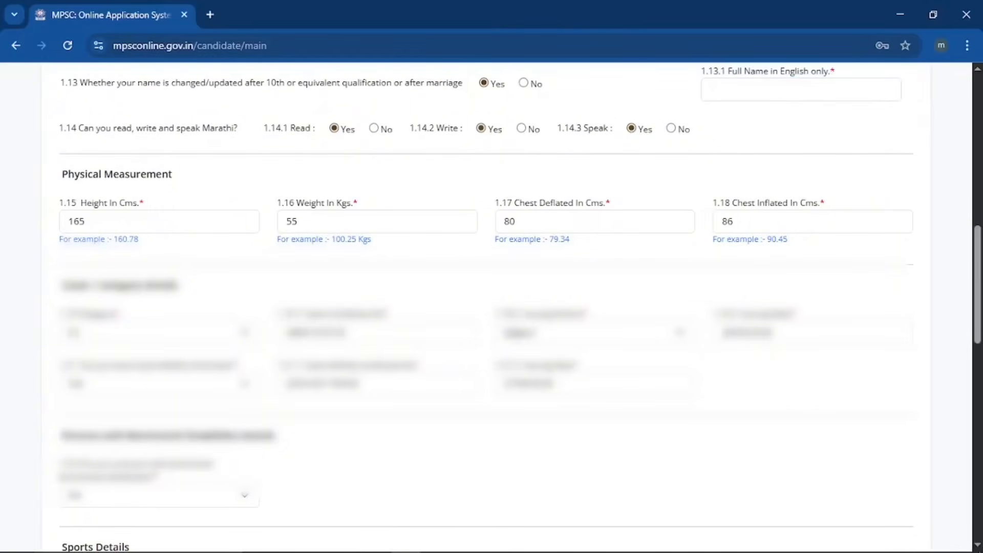
left_click(524, 84)
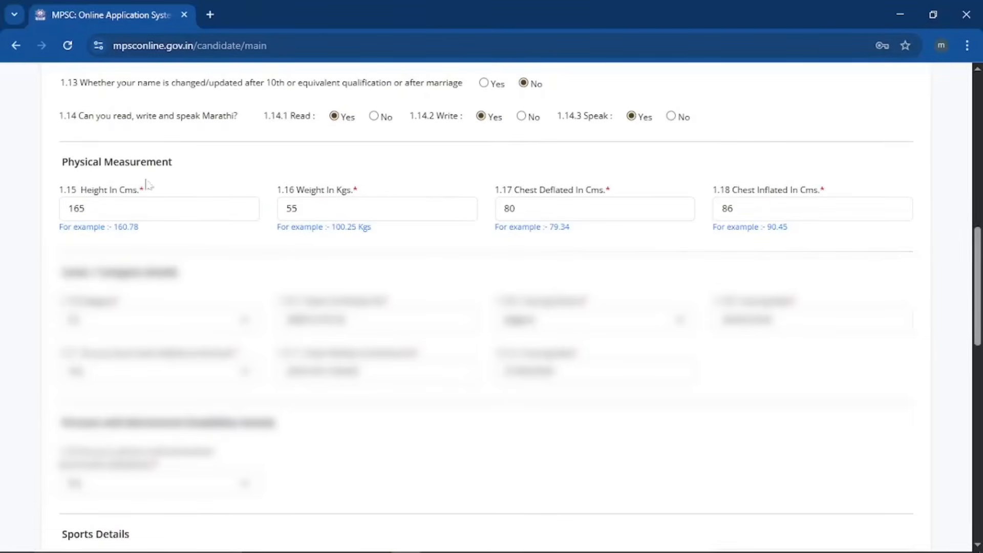
left_click_drag(60, 164, 194, 161)
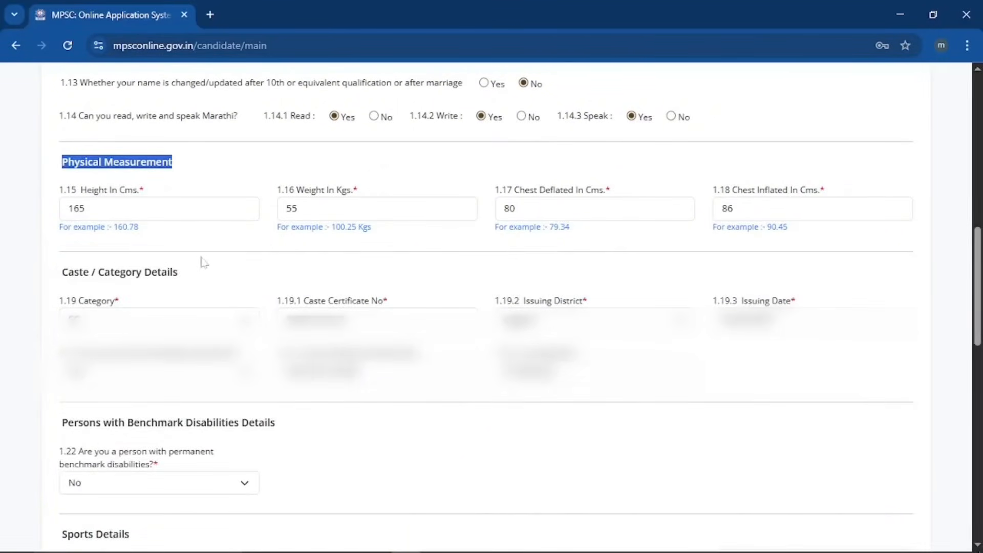
left_click_drag(60, 276, 203, 279)
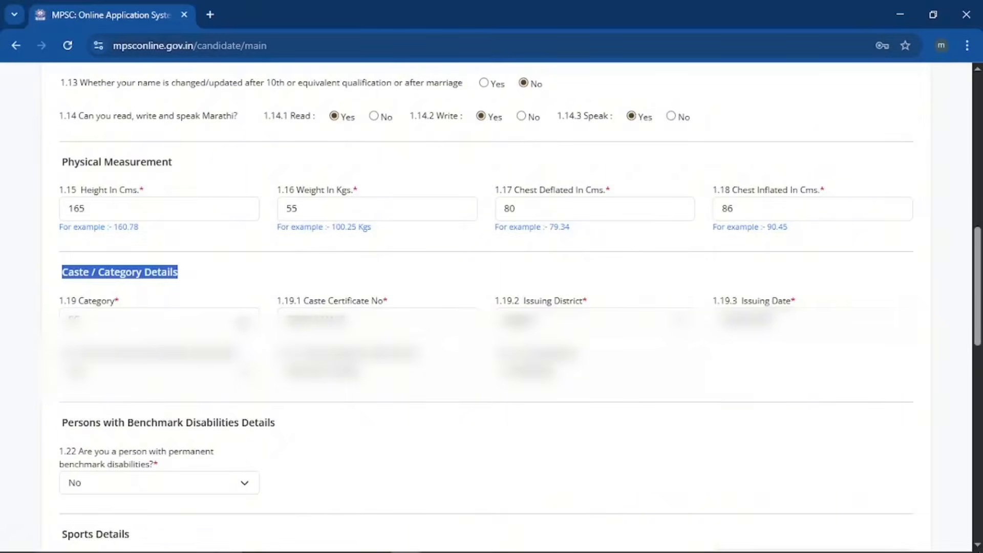
left_click(153, 318)
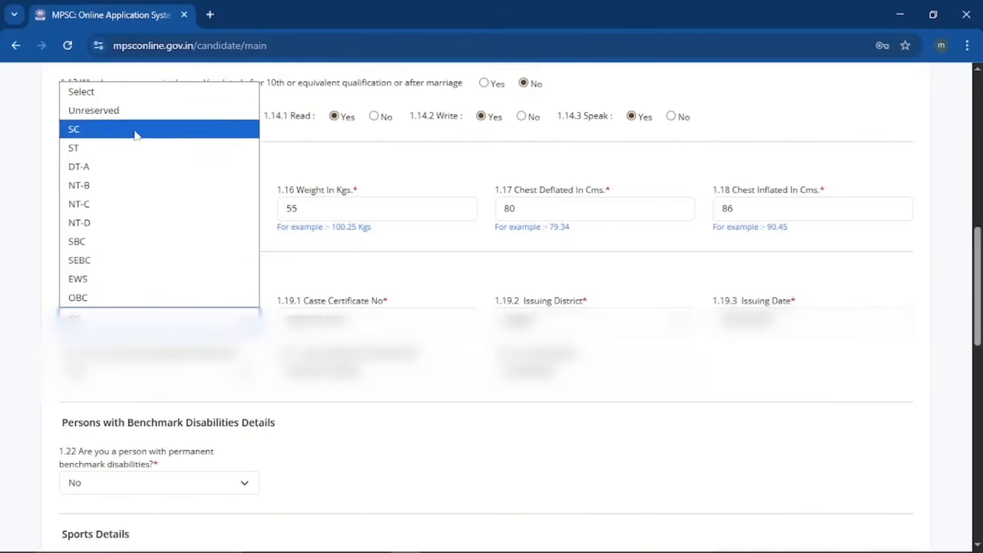
Set the 1.19 caste category to OBC.
left_click(137, 112)
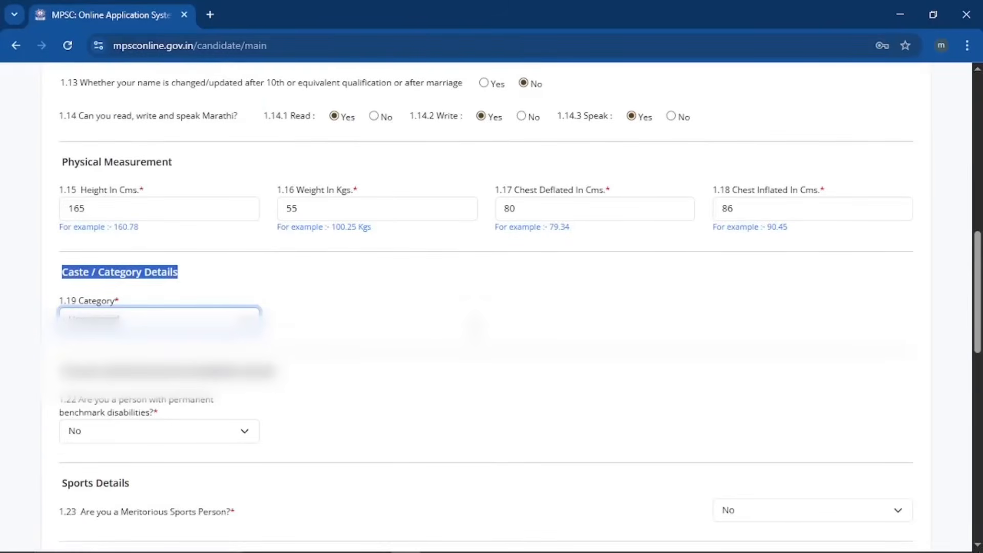
left_click(247, 318)
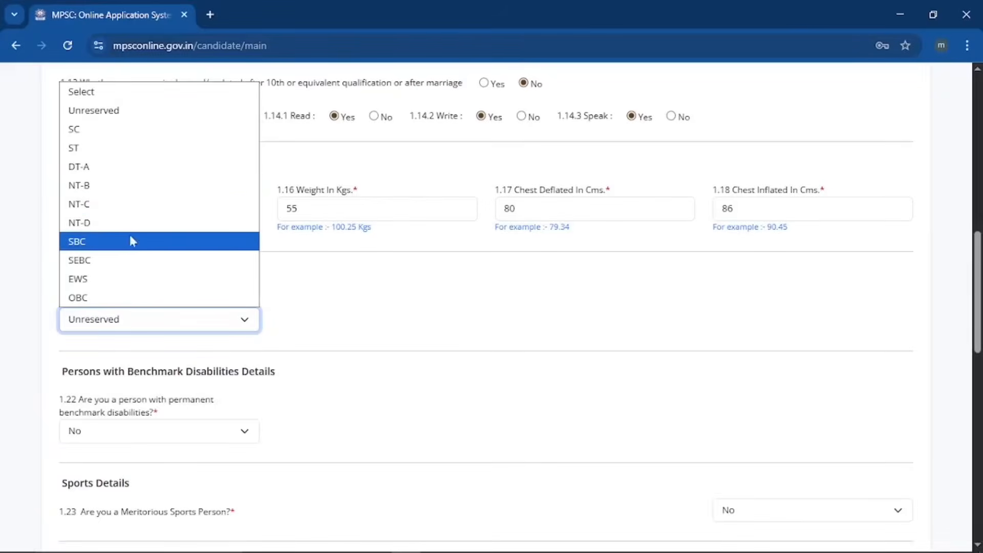
left_click(113, 298)
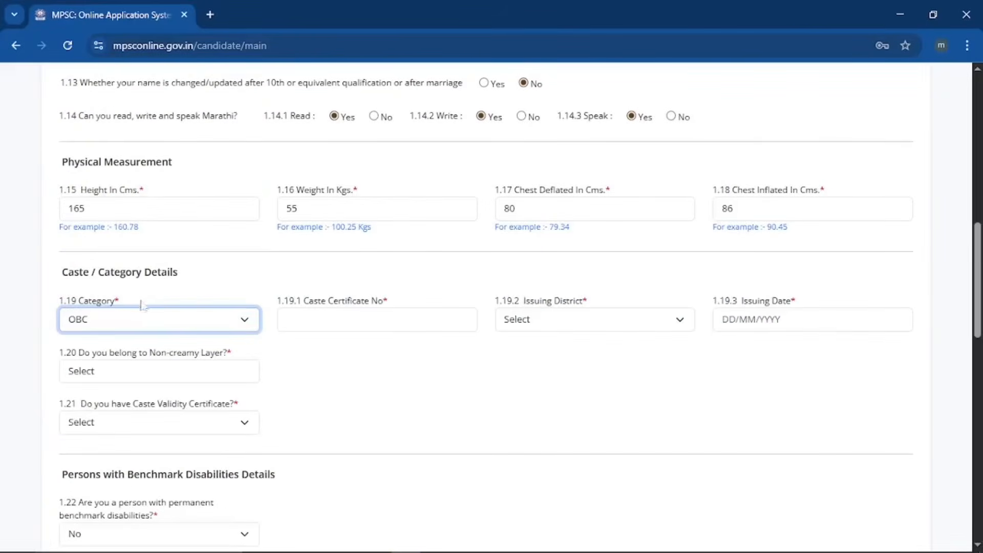
key("Tab")
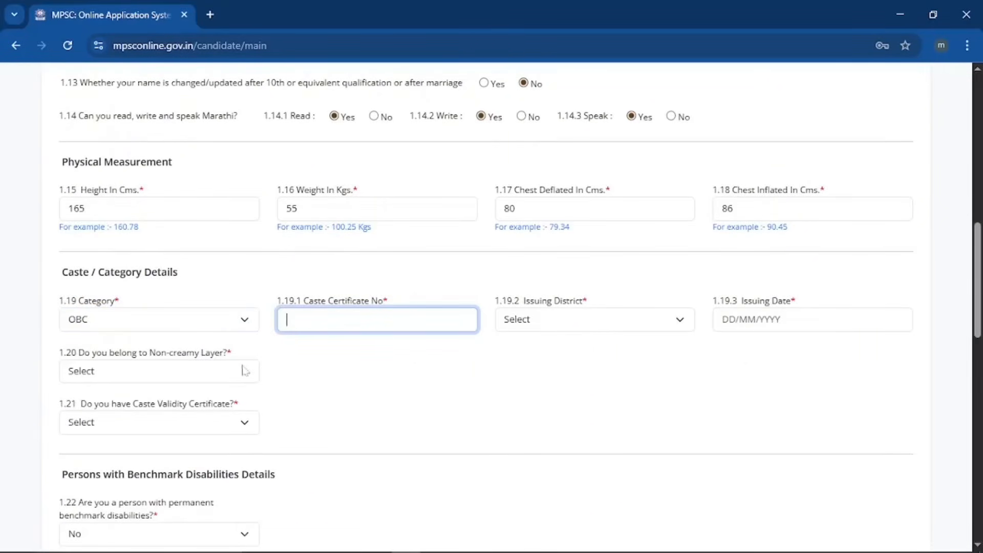
Answer non-creamy layer Yes, leave Caste Validity at Select, and show the category list again.
left_click(225, 378)
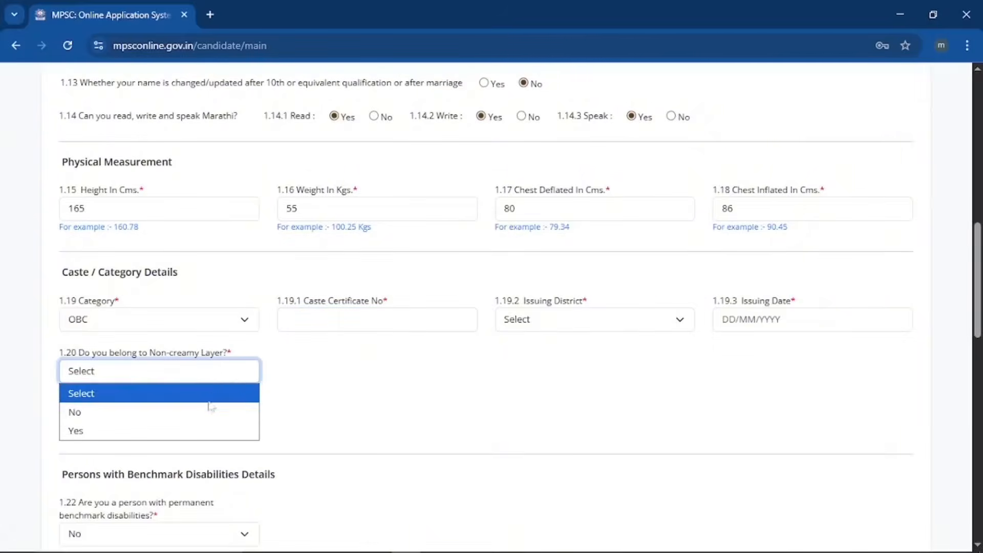
left_click(203, 430)
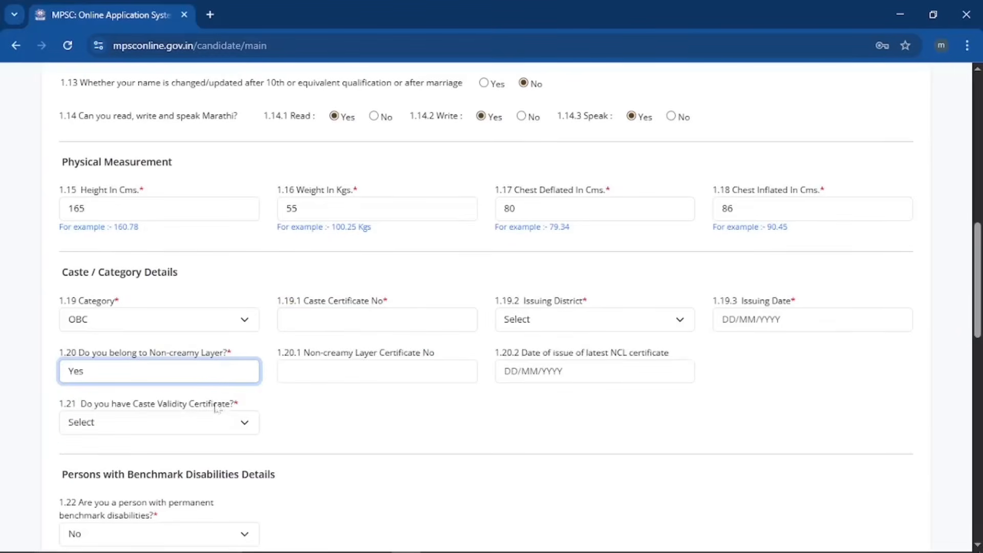
key("Tab")
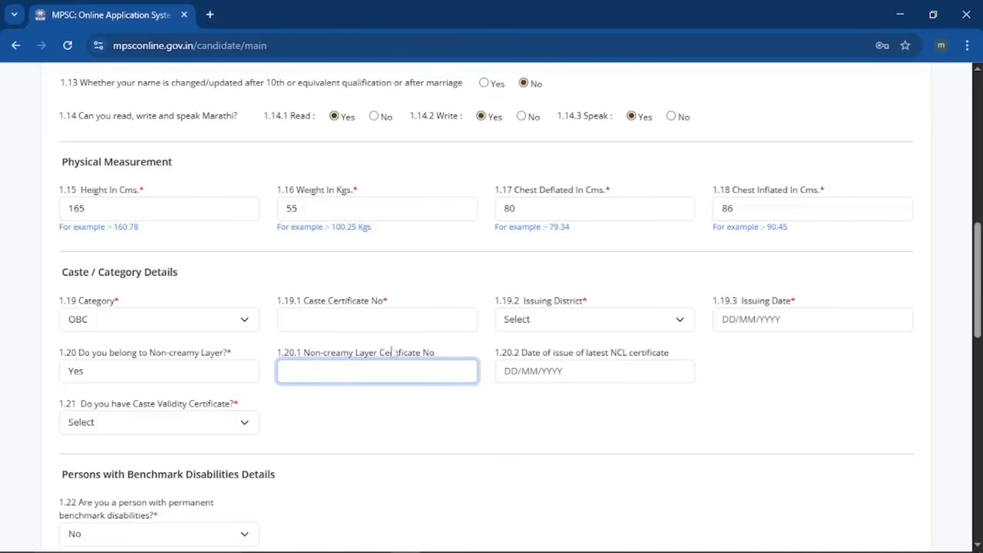
left_click(235, 428)
left_click(315, 432)
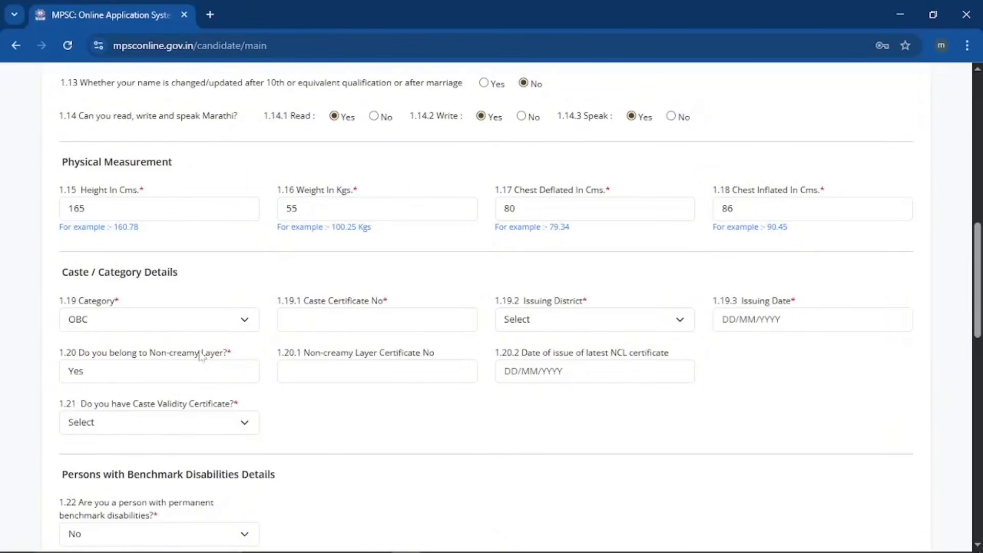
left_click(238, 318)
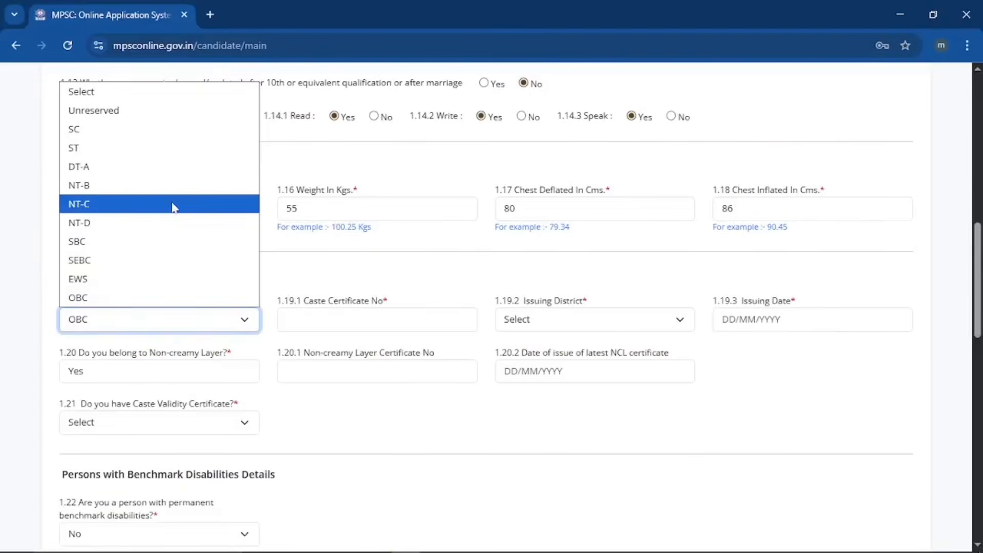
Answer Yes to the 1.22 Persons with Benchmark Disabilities question.
scroll(175, 208, "down", 8)
left_click_drag(57, 81, 273, 92)
left_click(276, 86)
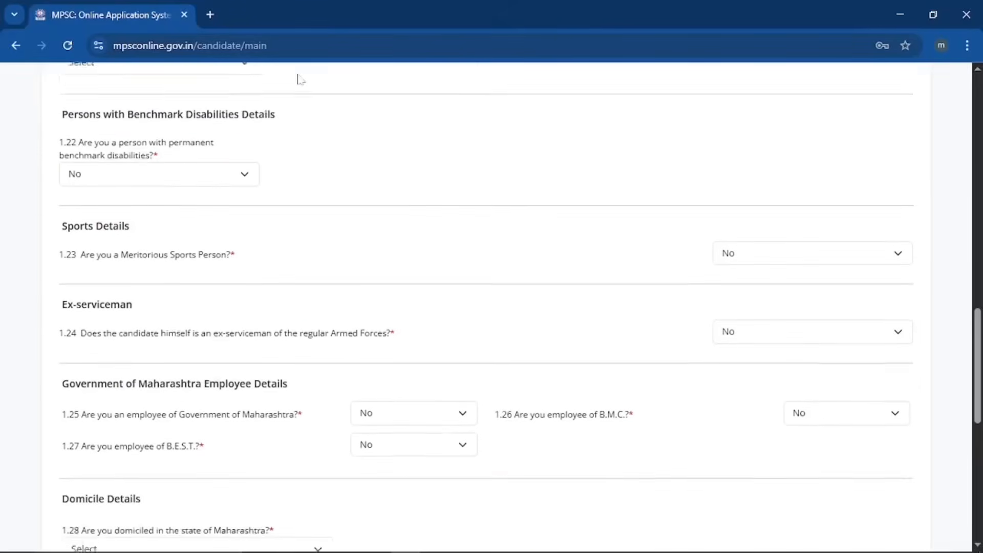
scroll(281, 158, "up", 1)
scroll(307, 163, "down", 1)
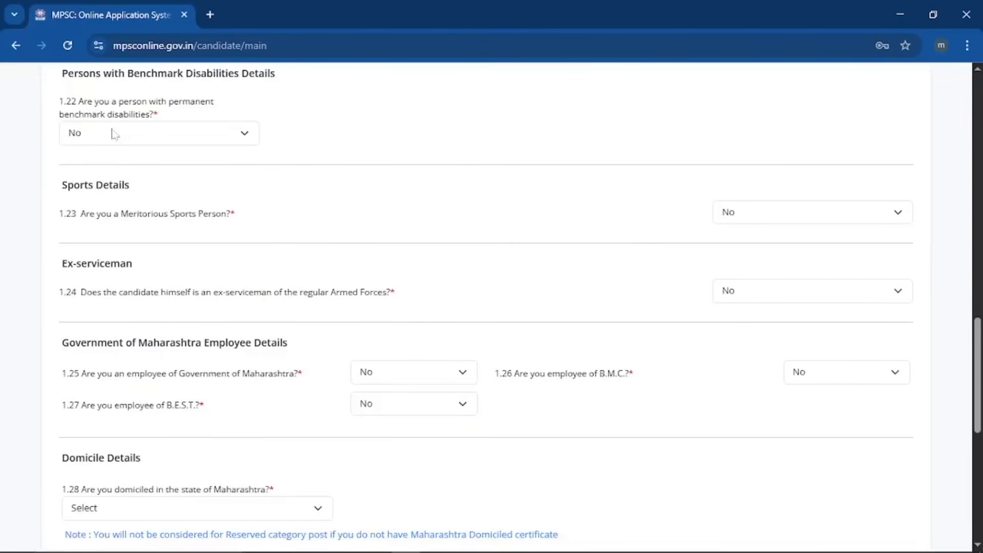
left_click(252, 133)
left_click(208, 174)
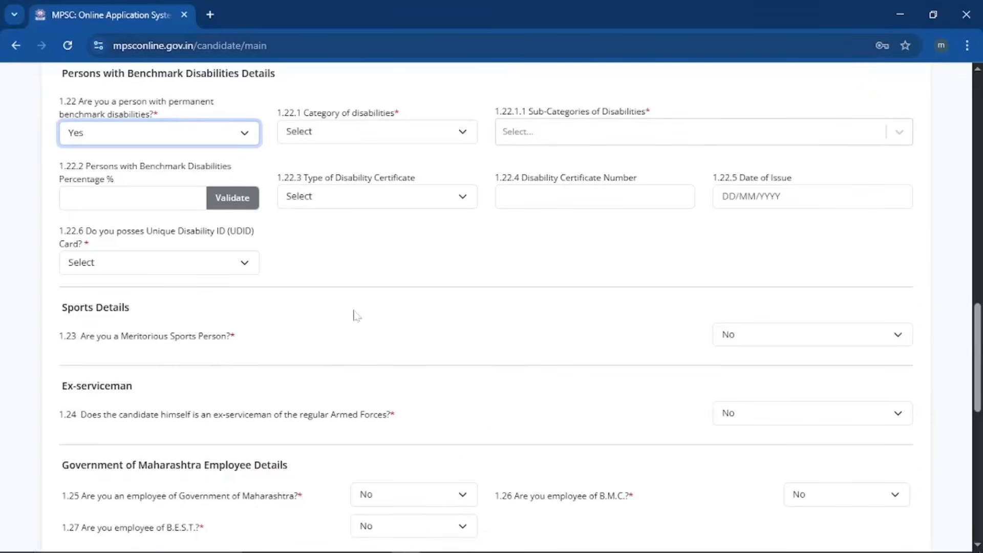
scroll(353, 307, "down", 3)
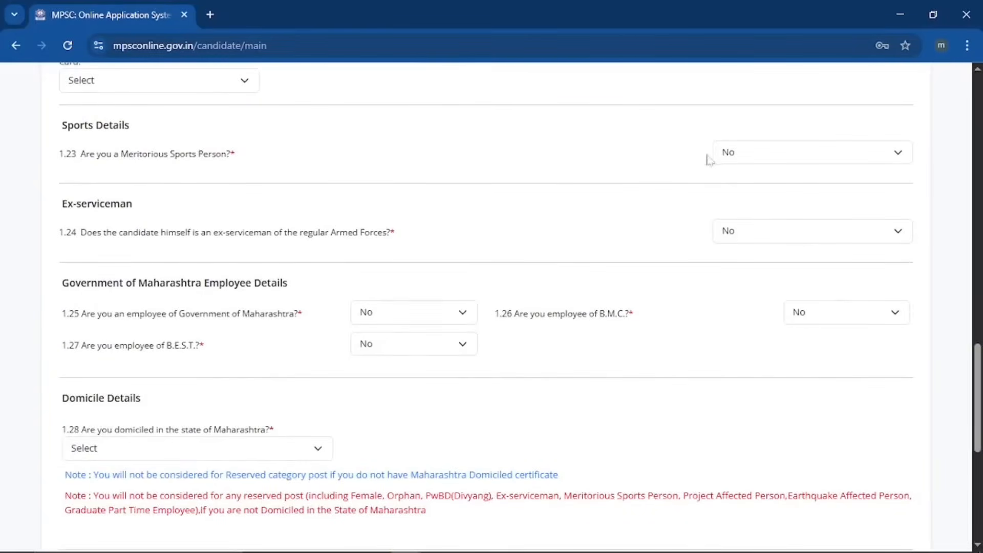
scroll(418, 184, "down", 1)
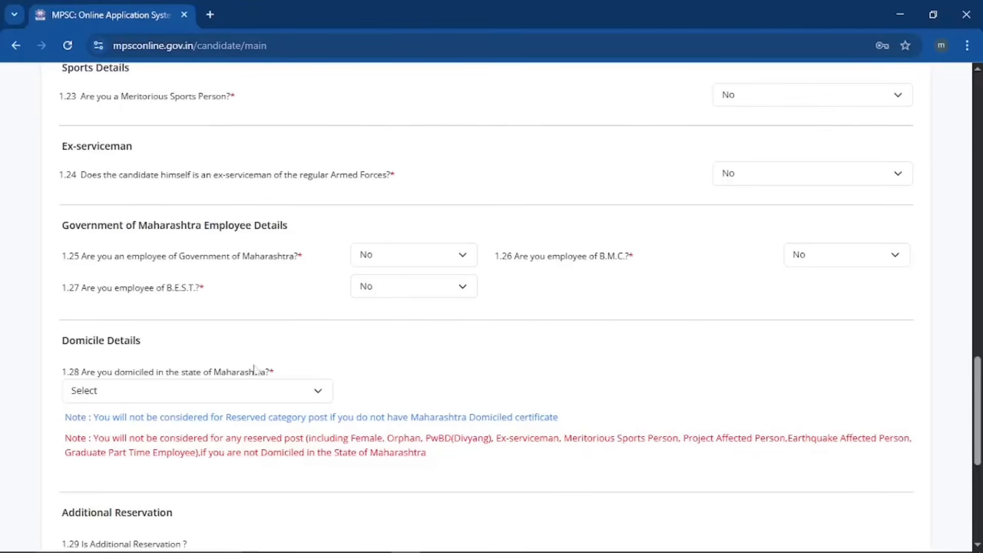
Mark domicile in Maharashtra as Yes with the domicile certificate Available.
left_click(243, 396)
left_click(208, 457)
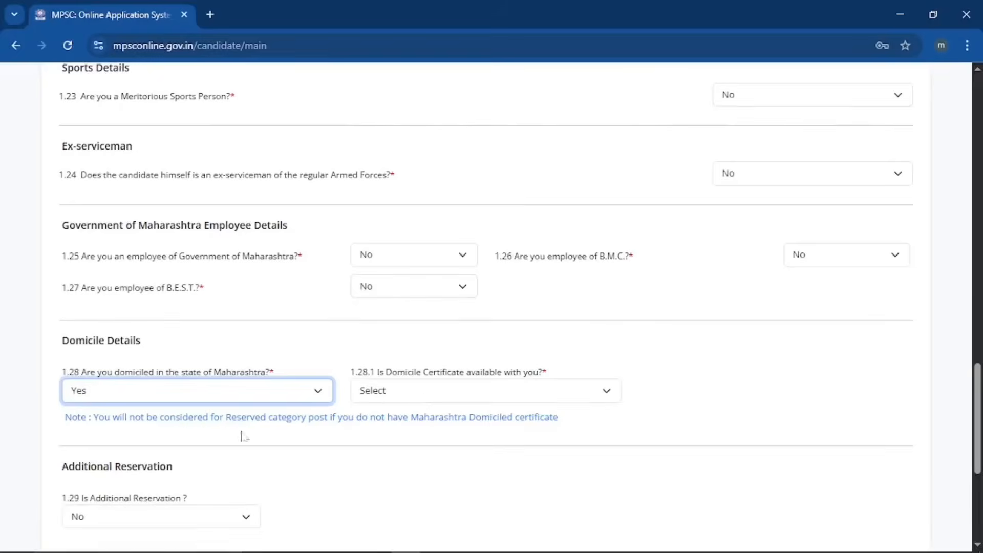
left_click(424, 392)
left_click(428, 441)
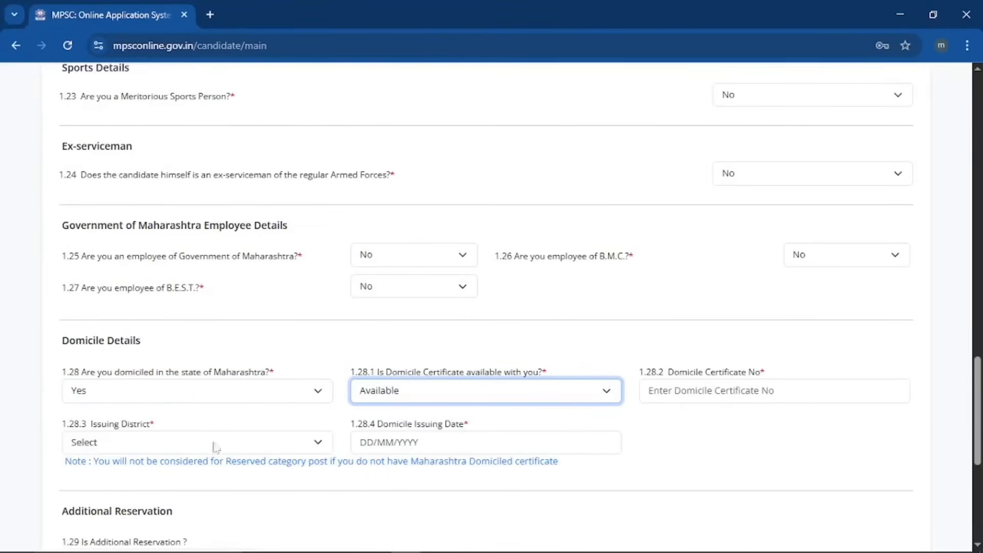
Set the additional reservation answer to No.
scroll(290, 430, "down", 5)
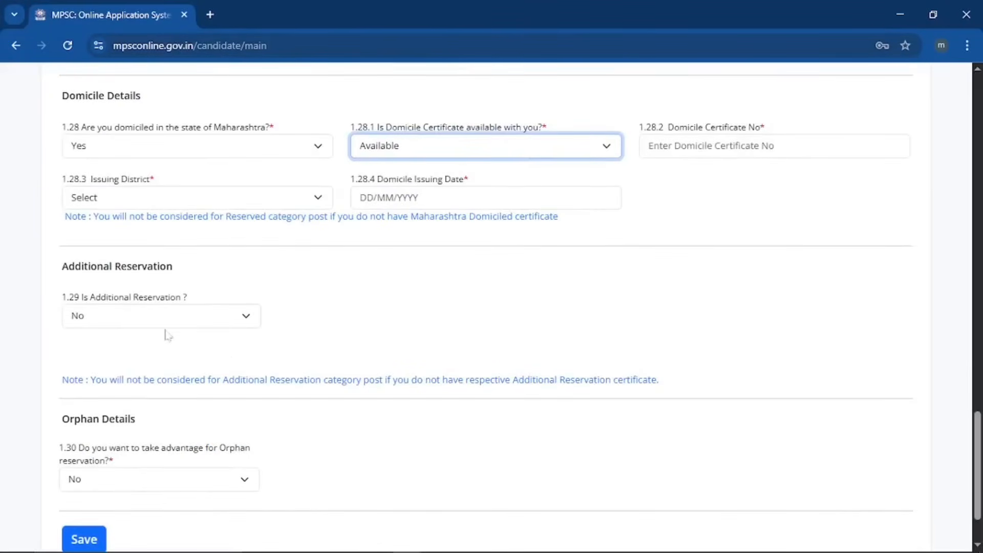
left_click(211, 324)
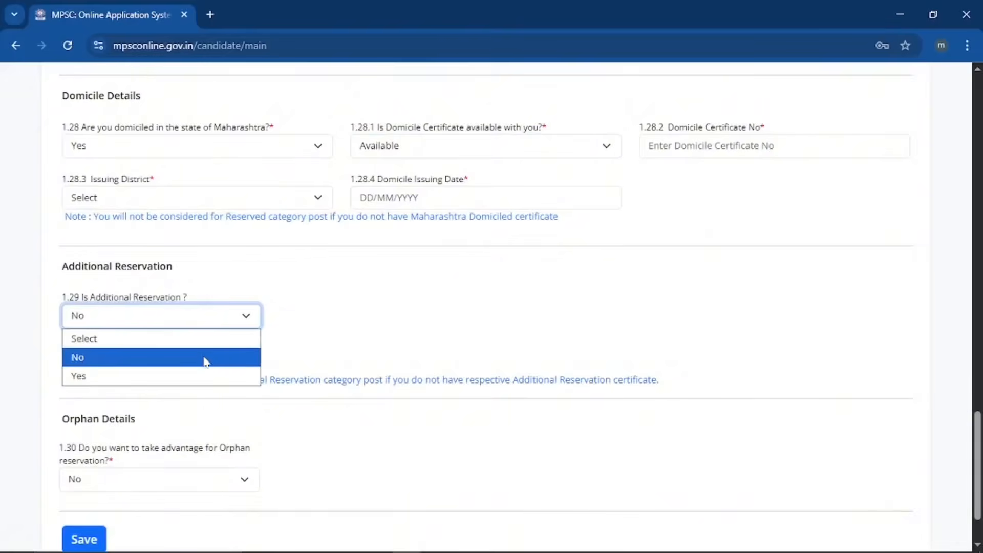
left_click(200, 375)
scroll(317, 351, "down", 3)
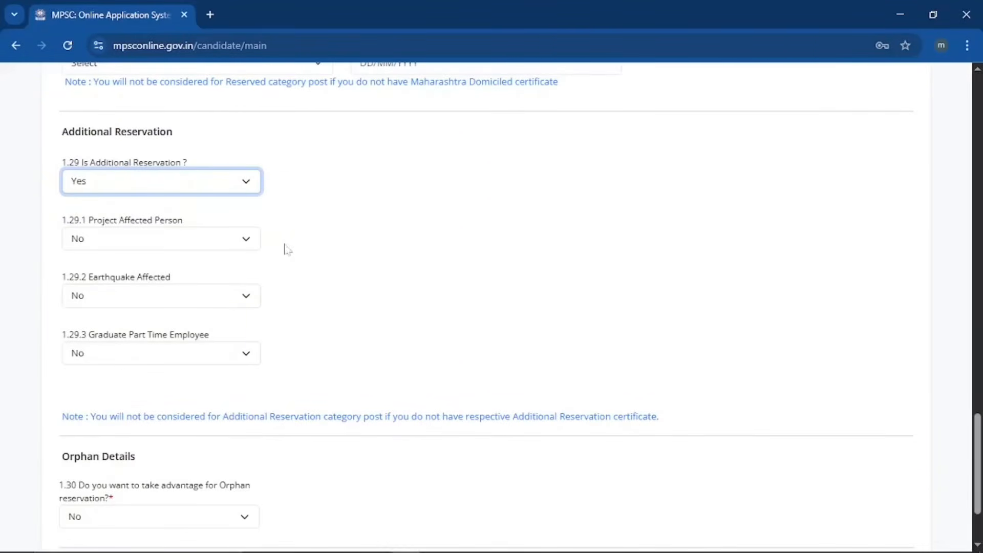
left_click(242, 188)
left_click(197, 232)
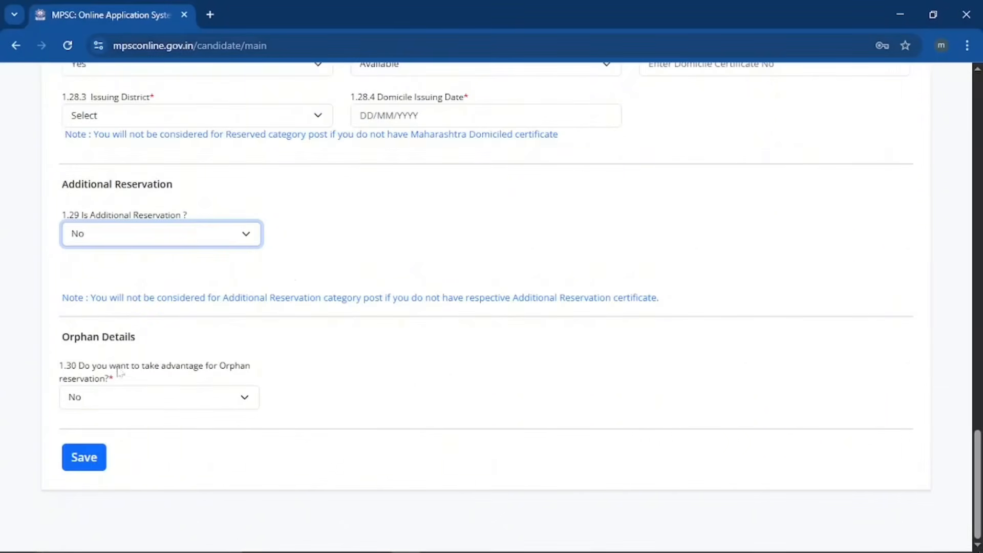
Answer Yes to orphan reservation and save the personal information.
left_click(197, 405)
left_click(172, 453)
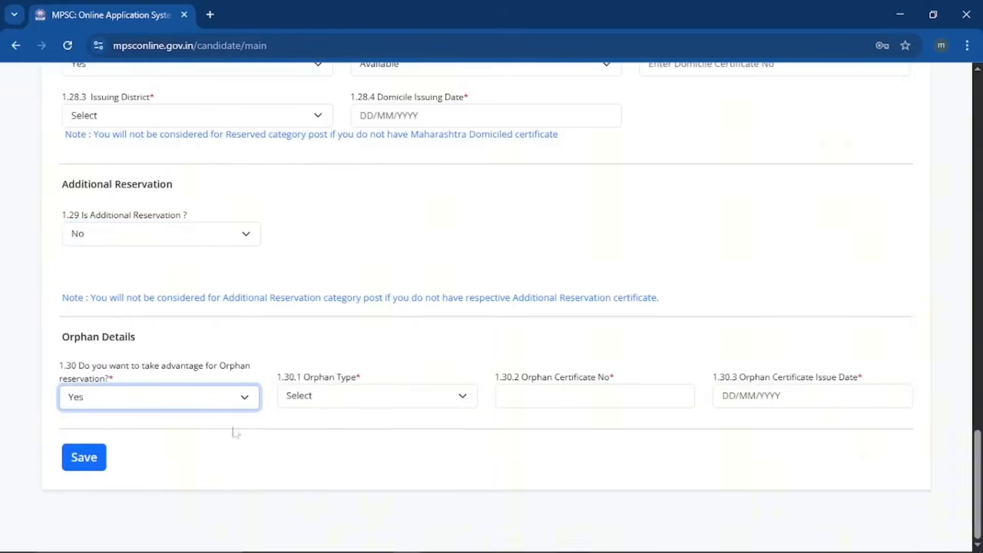
left_click(363, 400)
left_click(353, 383)
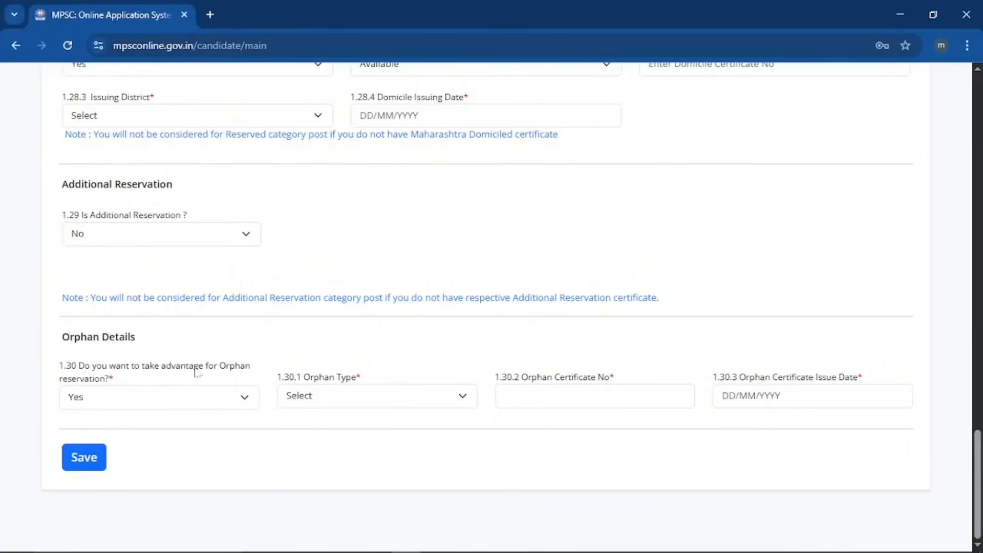
left_click(84, 457)
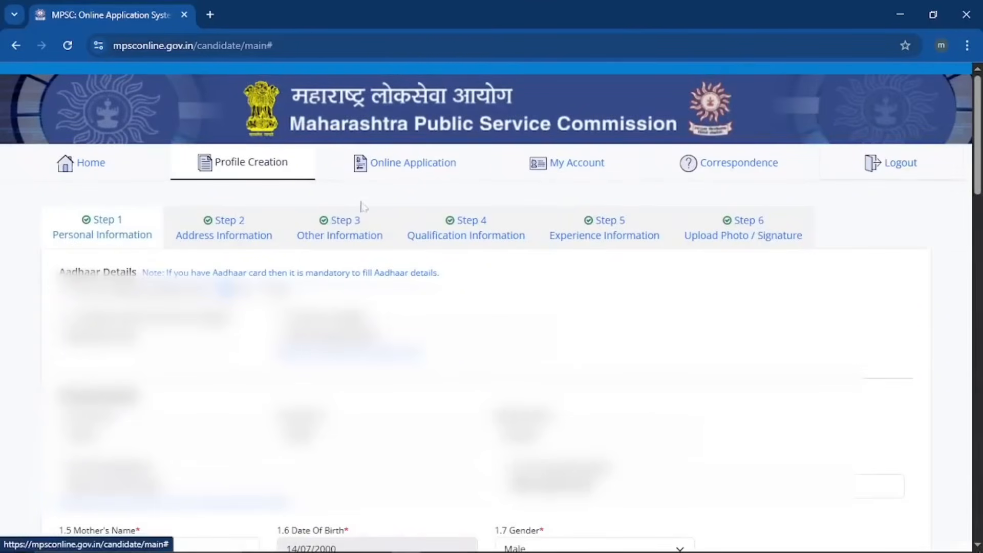
Save Step 2 Address Information with the permanent address and correspondence address Same as Above.
left_click(242, 229)
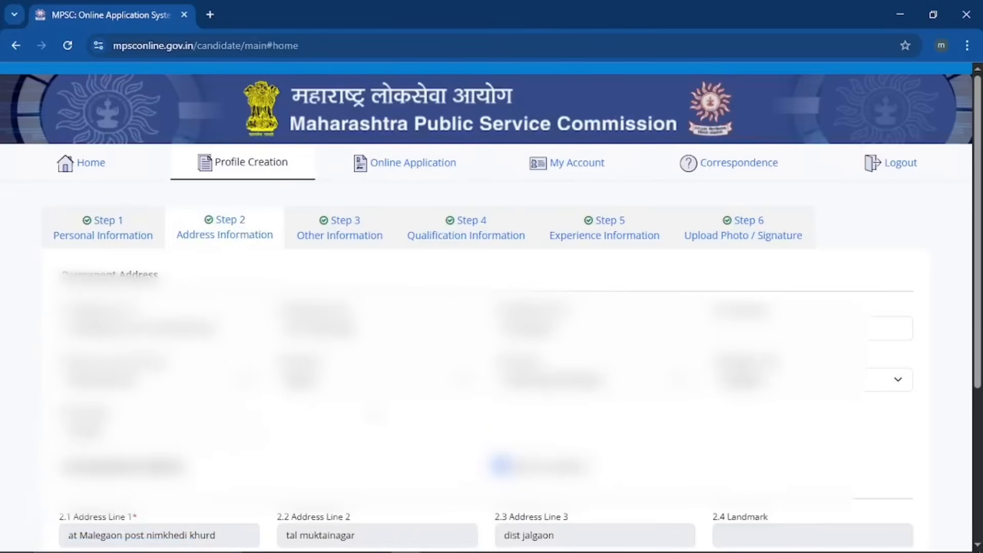
scroll(376, 414, "down", 3)
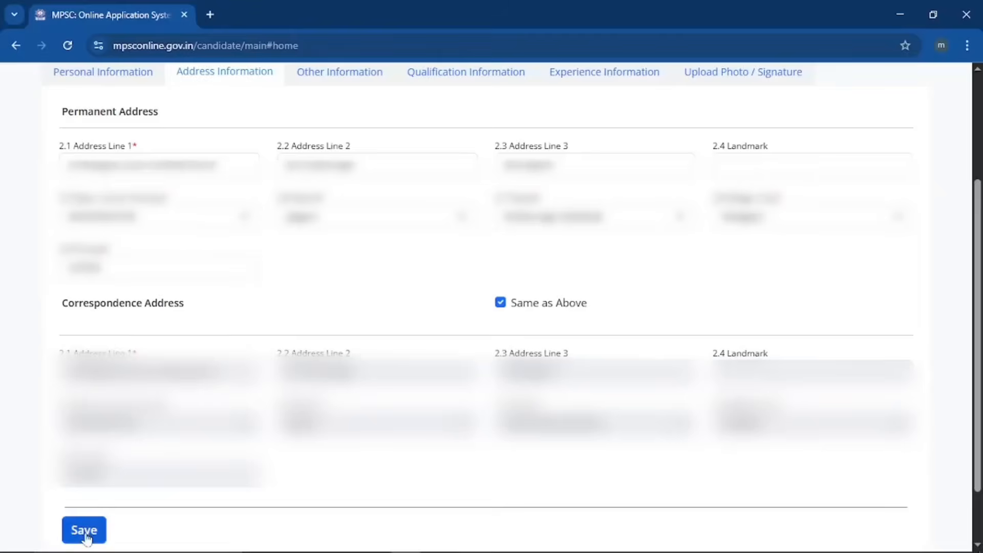
left_click(102, 522)
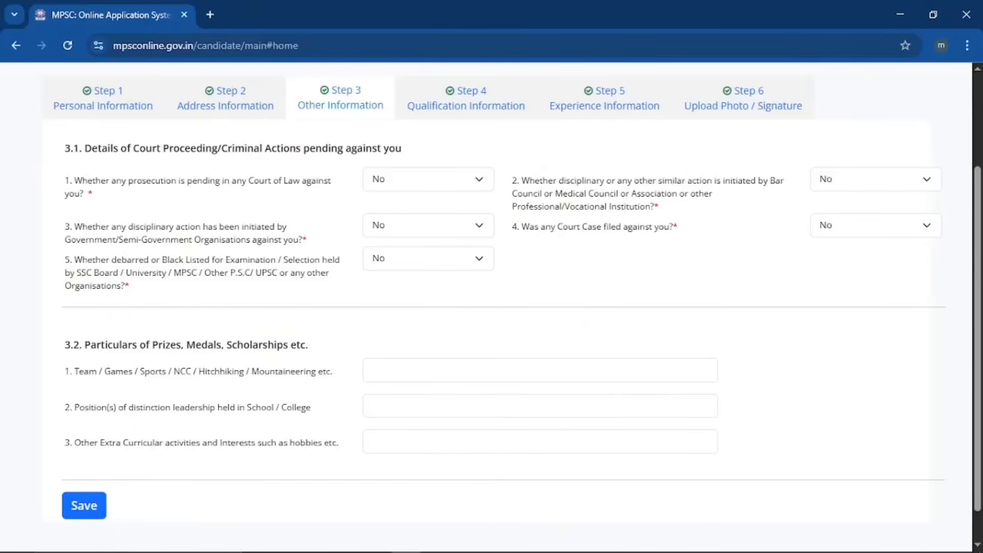
Keep all five 3.1 court-proceeding answers at No and save Step 3 Other Information.
left_click(85, 506)
left_click_drag(144, 345, 319, 346)
triple_click(328, 346)
left_click(330, 347)
left_click(440, 442)
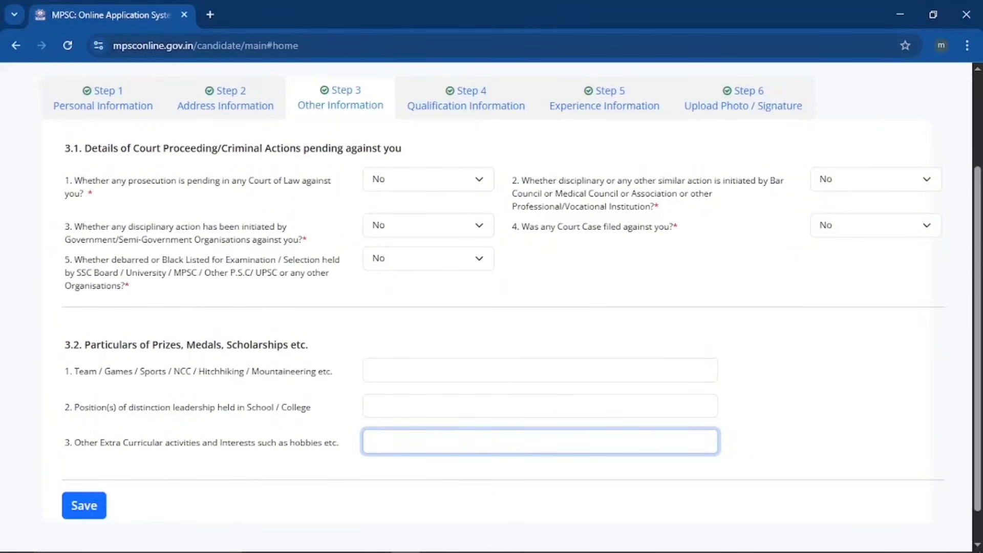
left_click(84, 505)
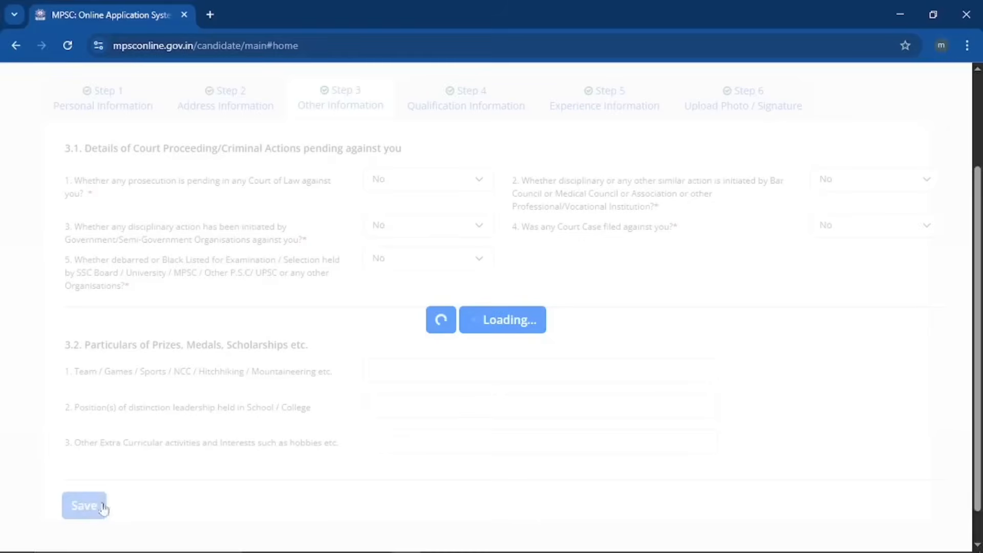
Switch to Step 4 Qualification Information and move past the eight saved qualifications to the add form.
left_click(474, 229)
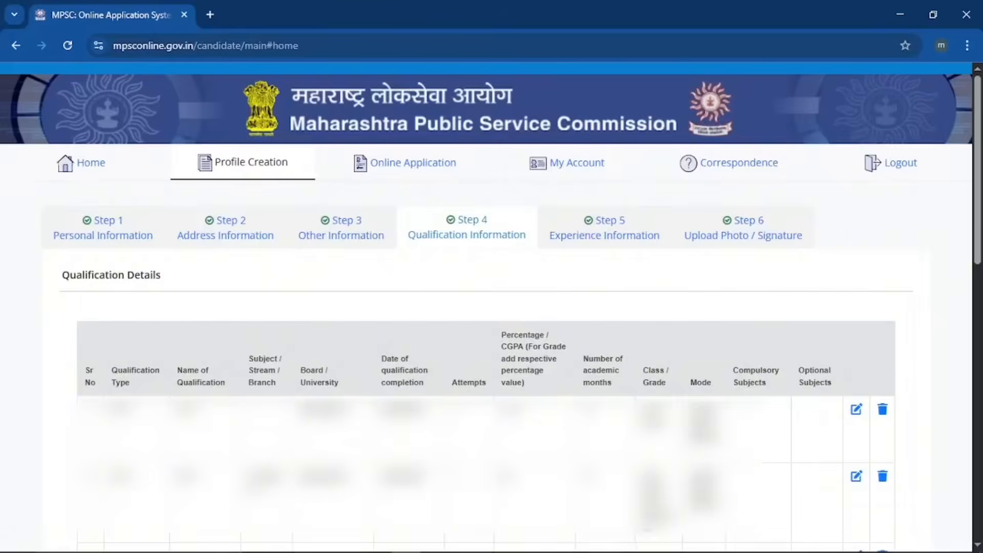
scroll(486, 307, "down", 5)
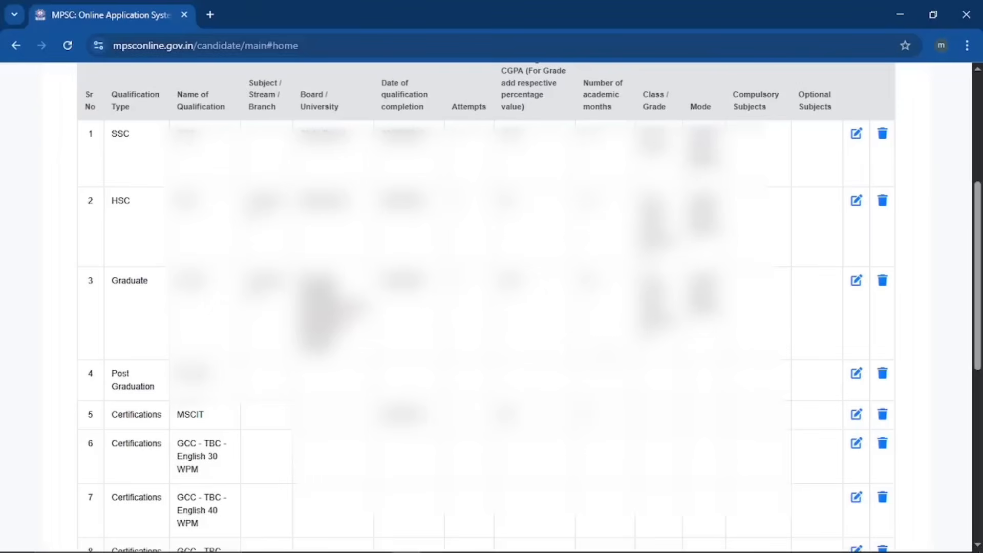
scroll(219, 236, "down", 8)
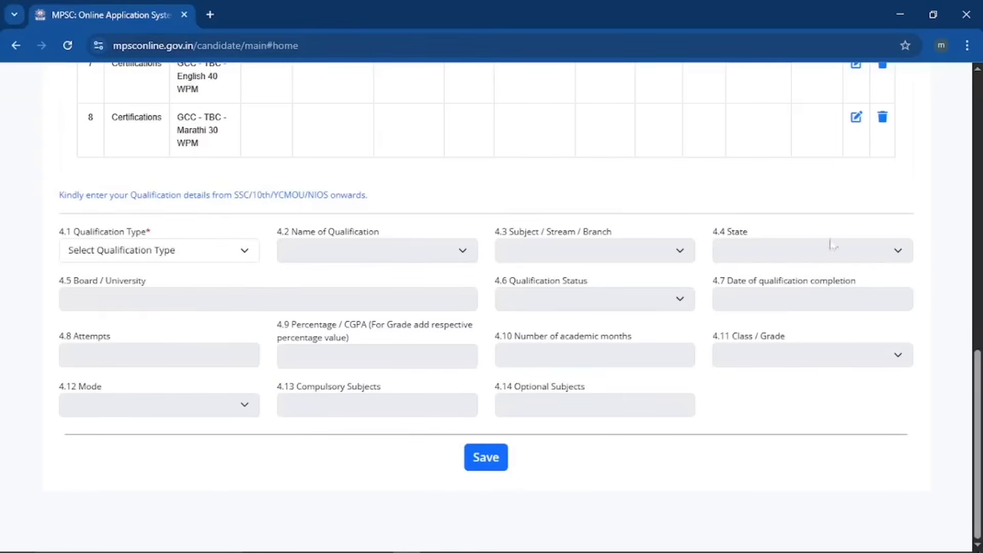
Set the new entry's qualification type to Certifications.
left_click(197, 256)
left_click(183, 311)
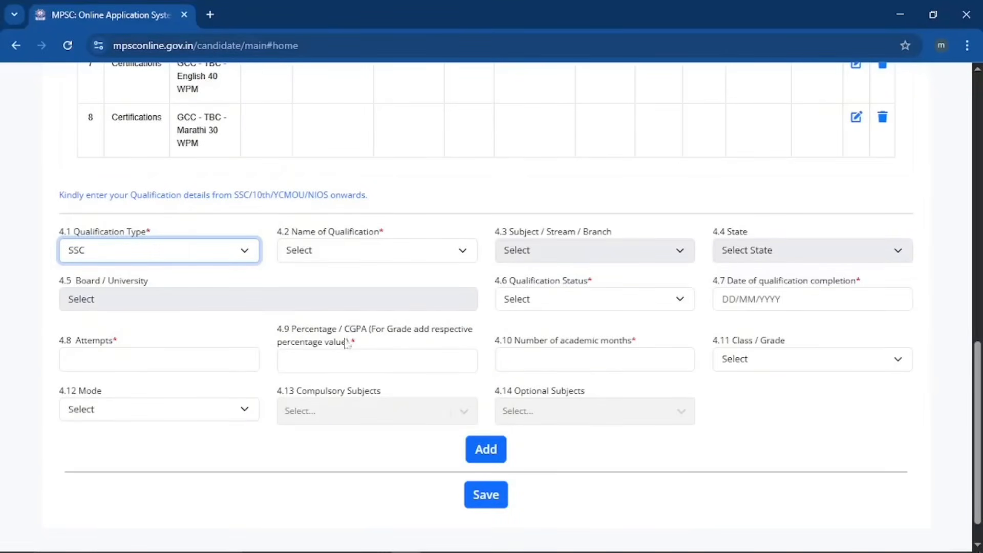
left_click(206, 256)
left_click(178, 330)
left_click(219, 251)
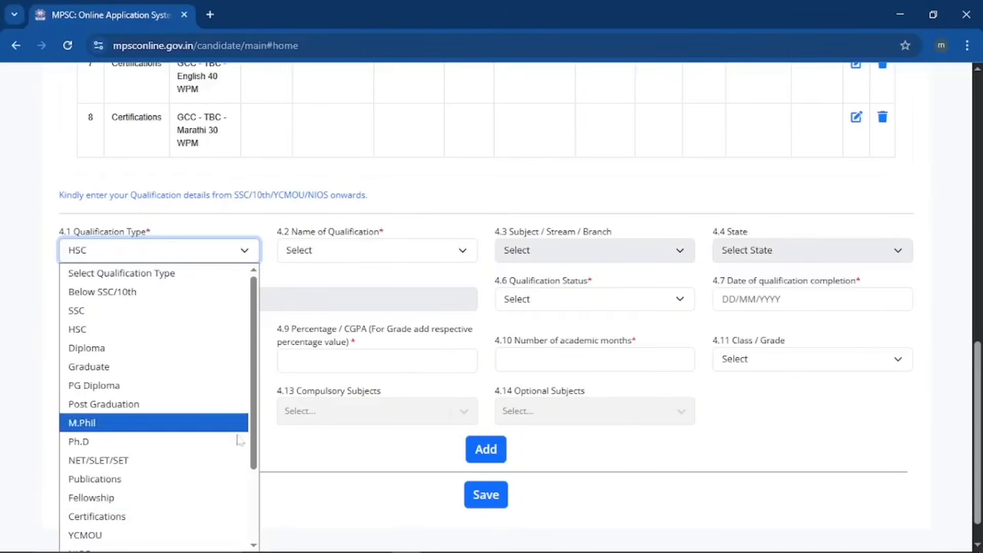
left_click(169, 516)
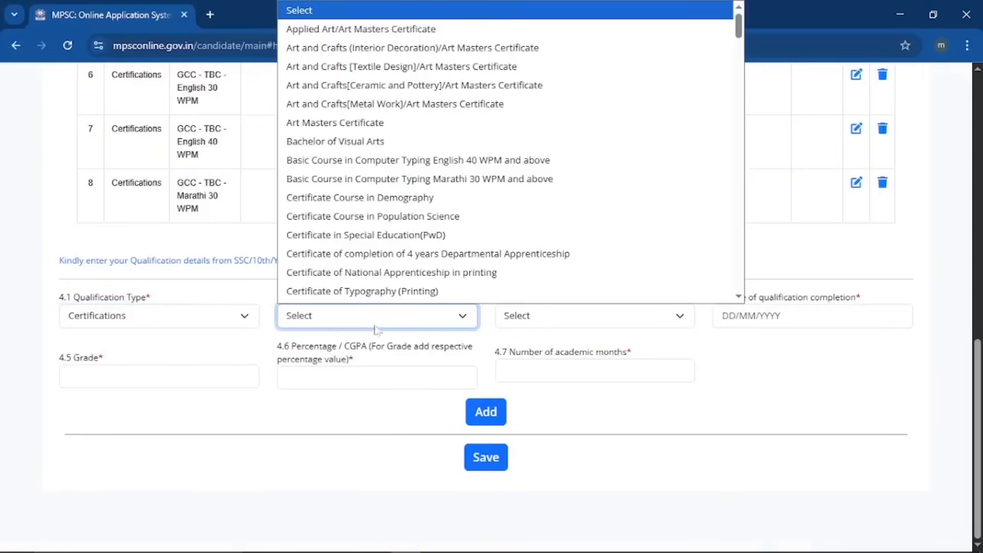
Choose Maharashtra Technical Board Certificate as the 4.2 certification name.
left_click(379, 321)
scroll(455, 246, "down", 10)
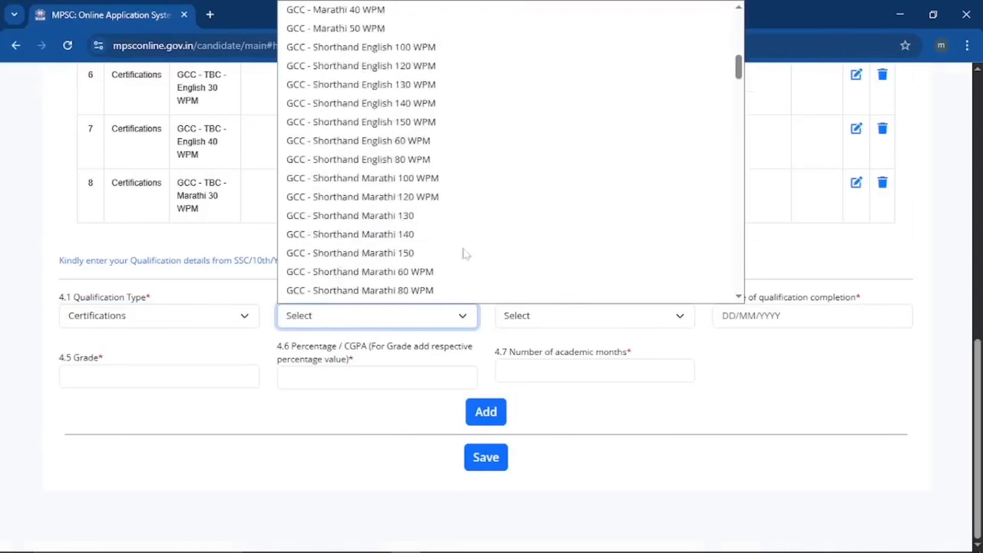
left_click(479, 180)
left_click(548, 339)
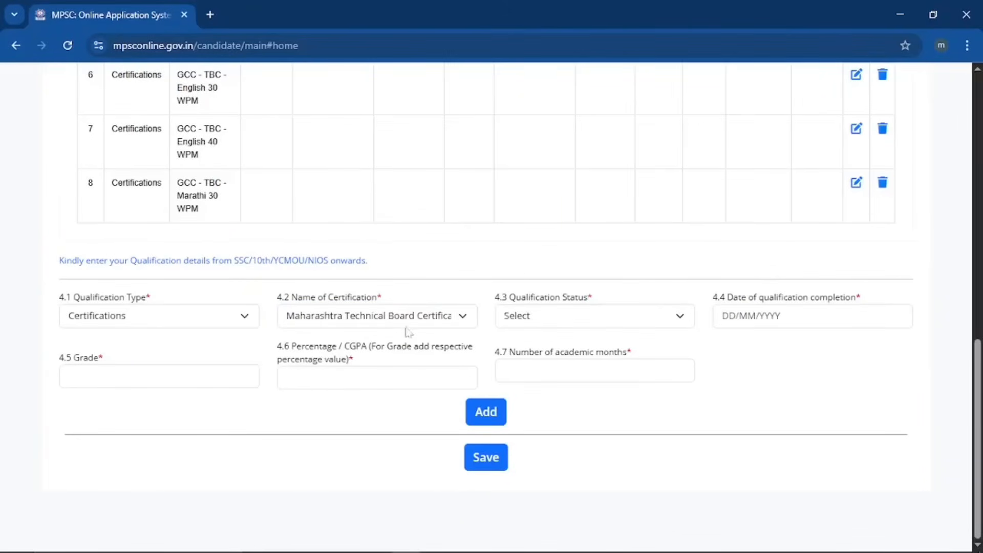
scroll(397, 326, "up", 1)
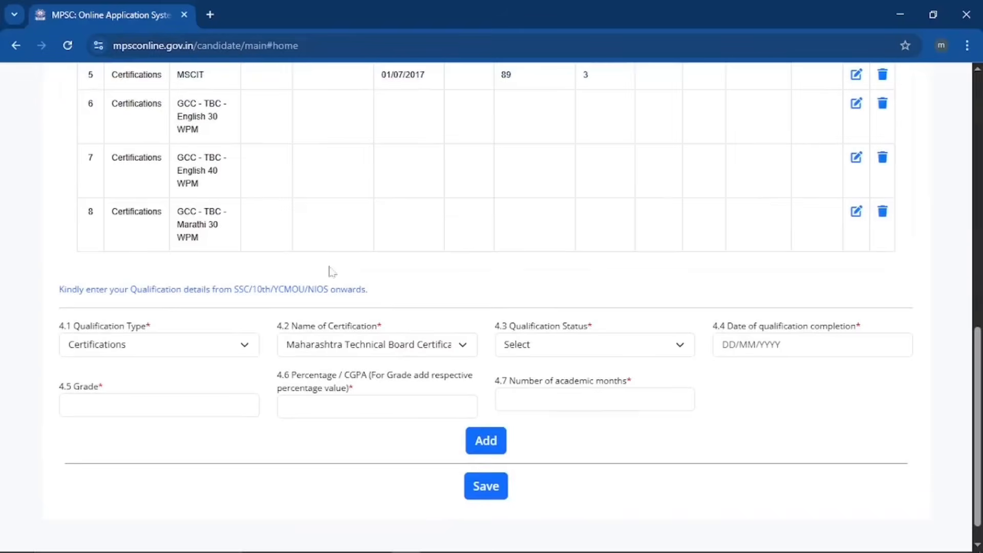
scroll(330, 271, "down", 1)
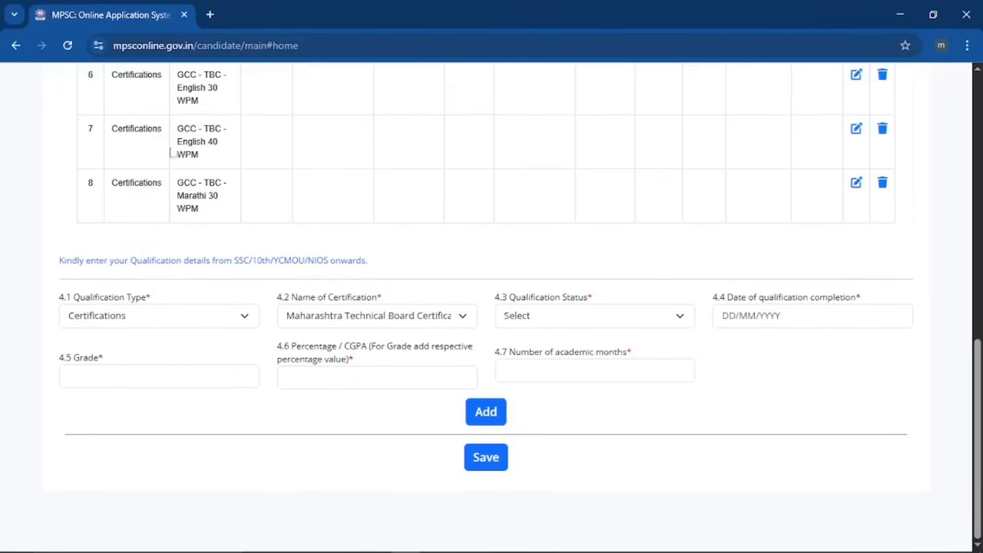
left_click_drag(118, 75, 224, 113)
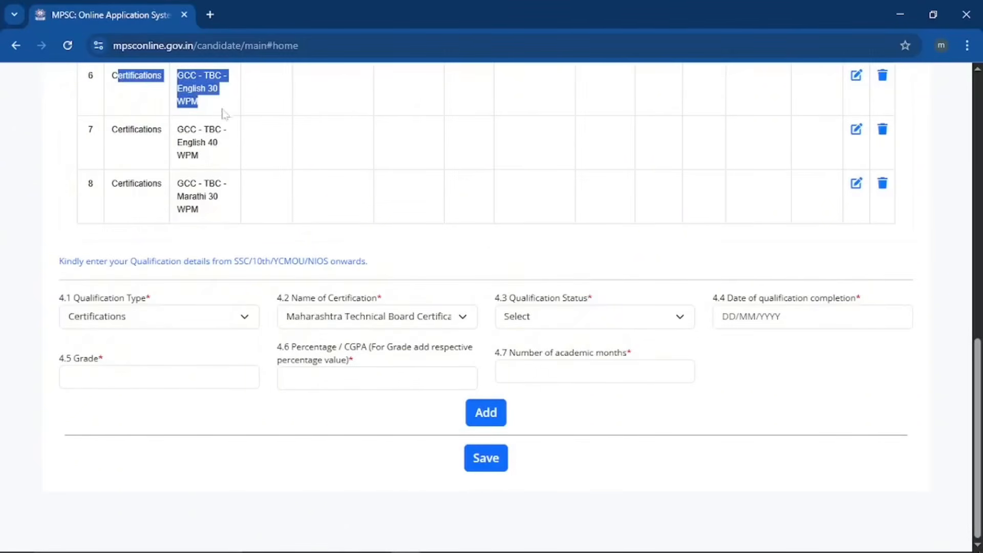
left_click(221, 118)
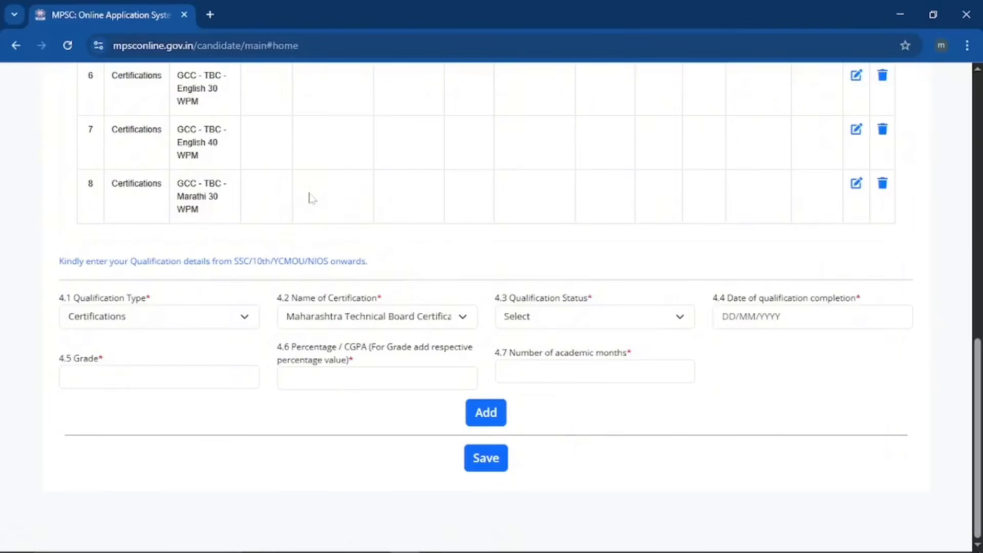
scroll(452, 201, "up", 2)
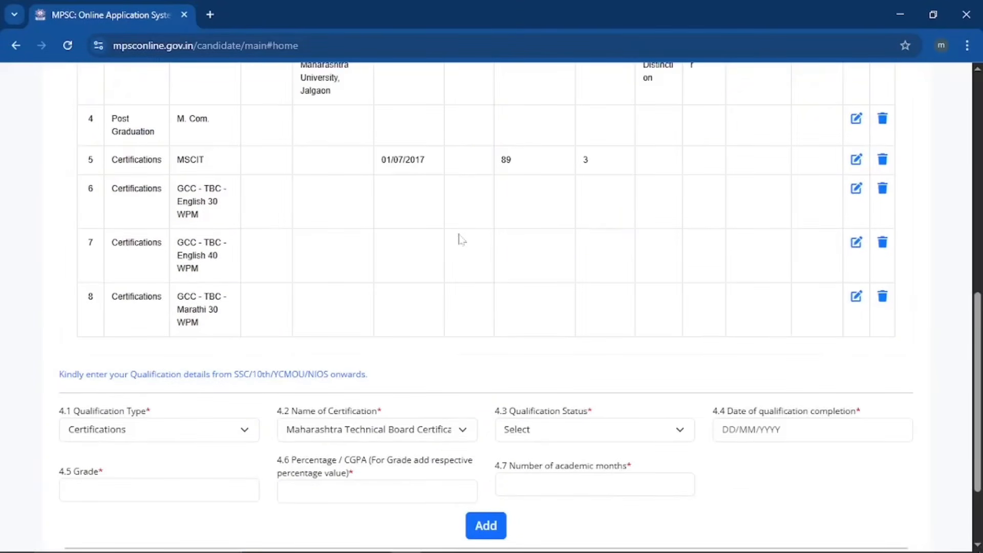
scroll(459, 237, "up", 2)
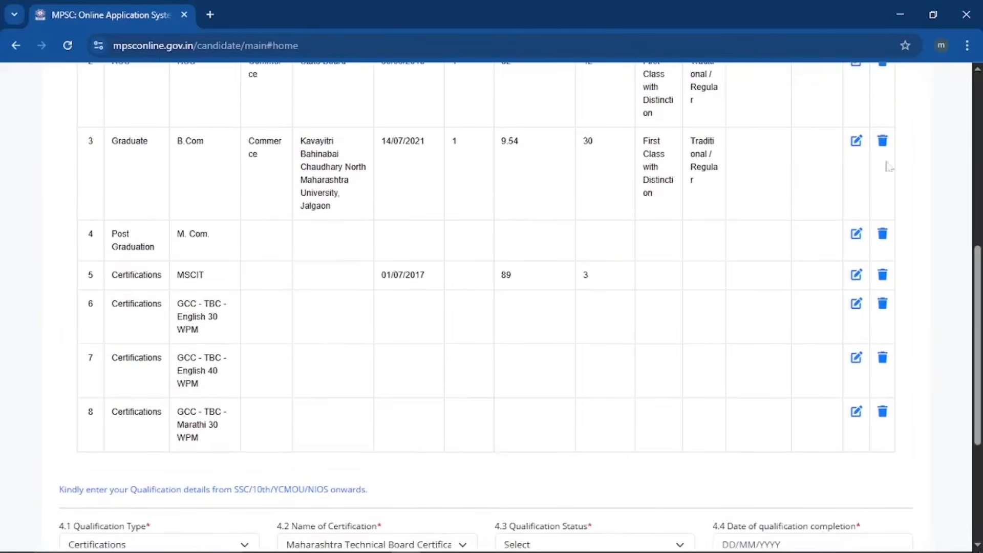
Edit the row-3 Graduate record as B.Com in Commerce, with Maharashtra as the university's state.
left_click(855, 145)
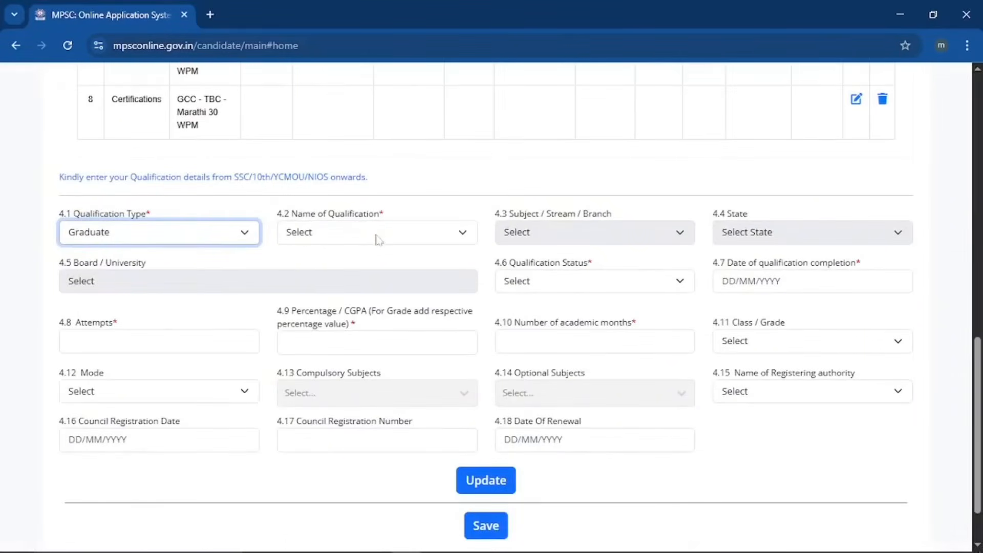
left_click(380, 238)
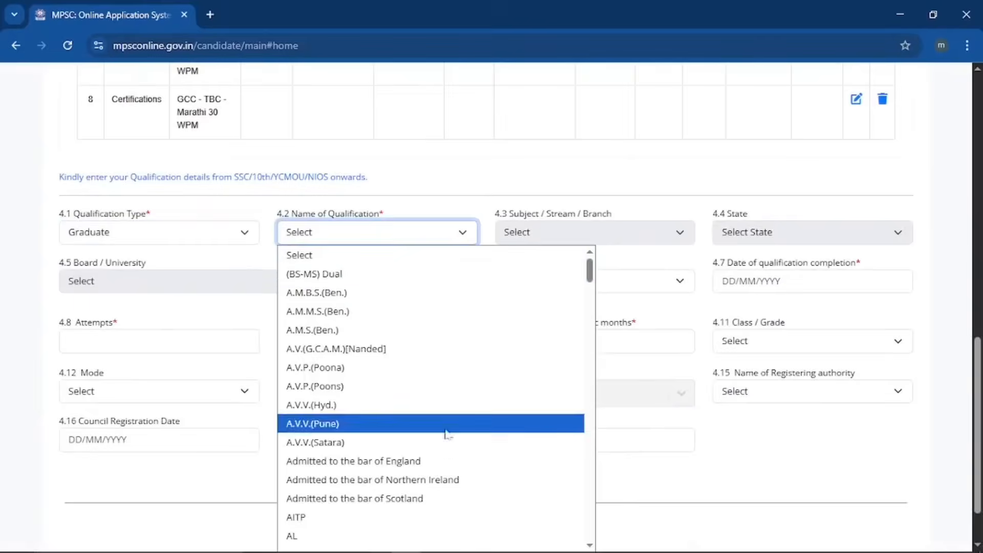
scroll(443, 424, "down", 5)
scroll(433, 386, "down", 5)
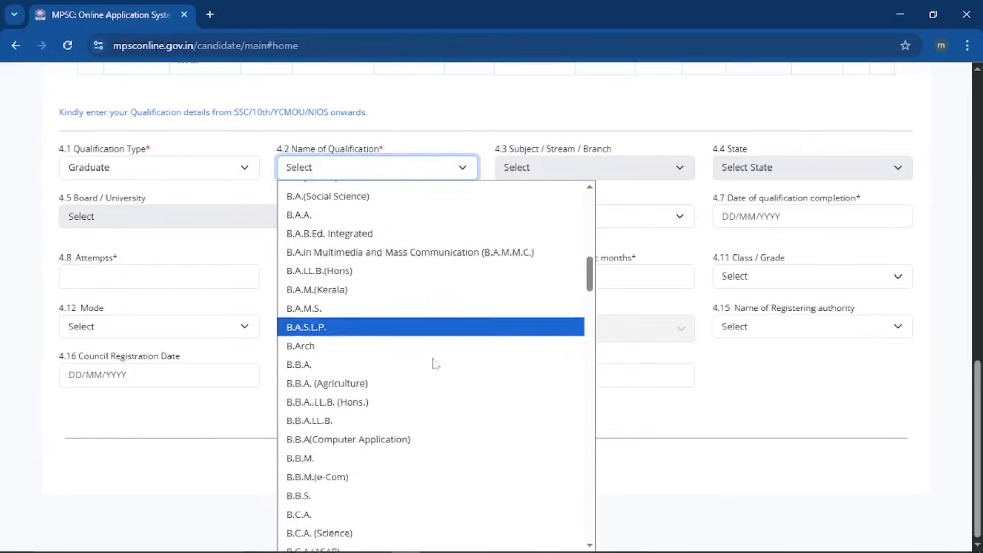
left_click(428, 386)
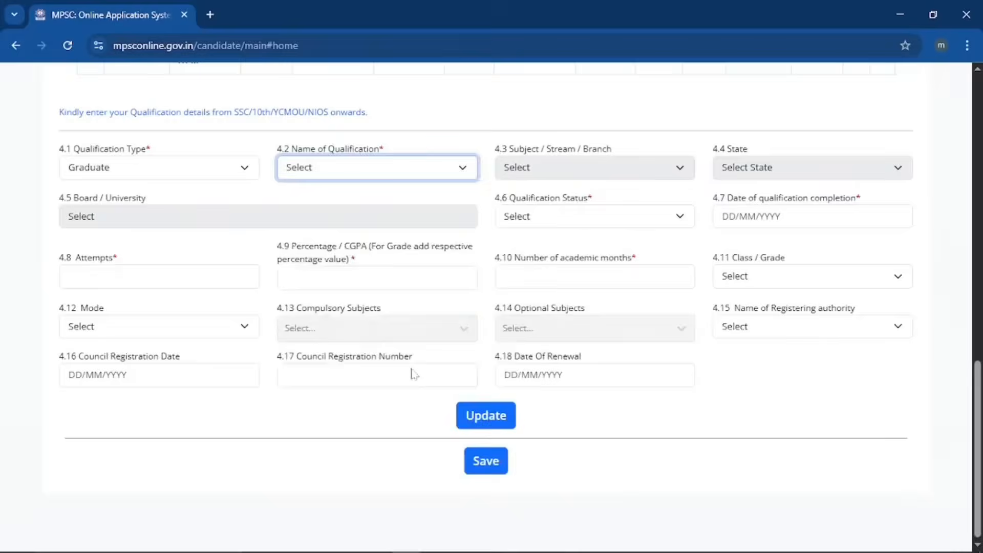
left_click(589, 169)
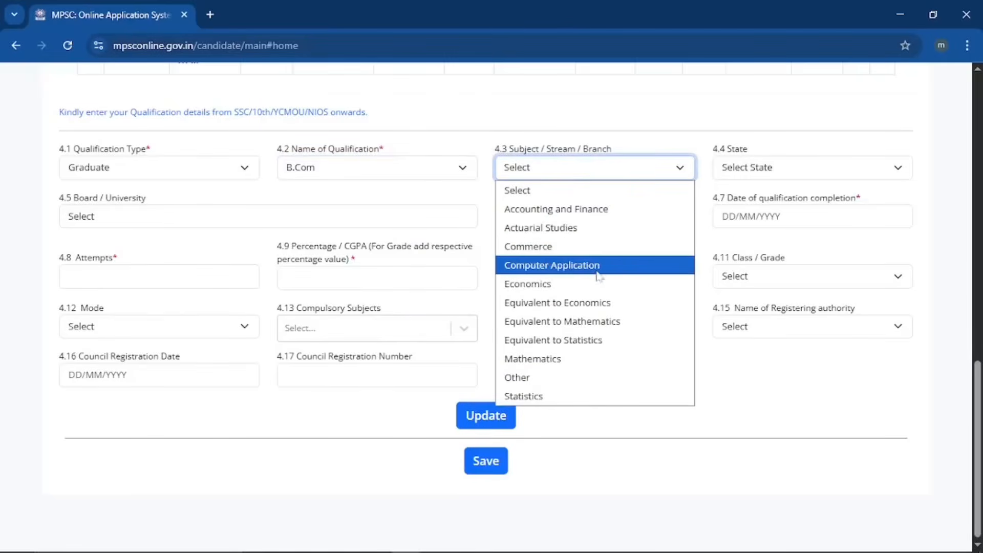
left_click(604, 246)
left_click(788, 167)
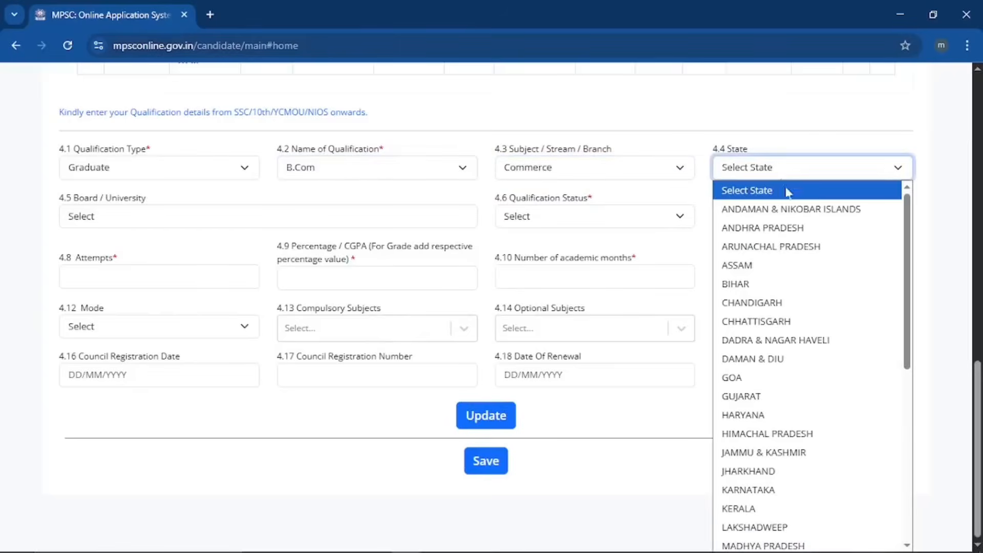
scroll(805, 409, "down", 1)
left_click(803, 385)
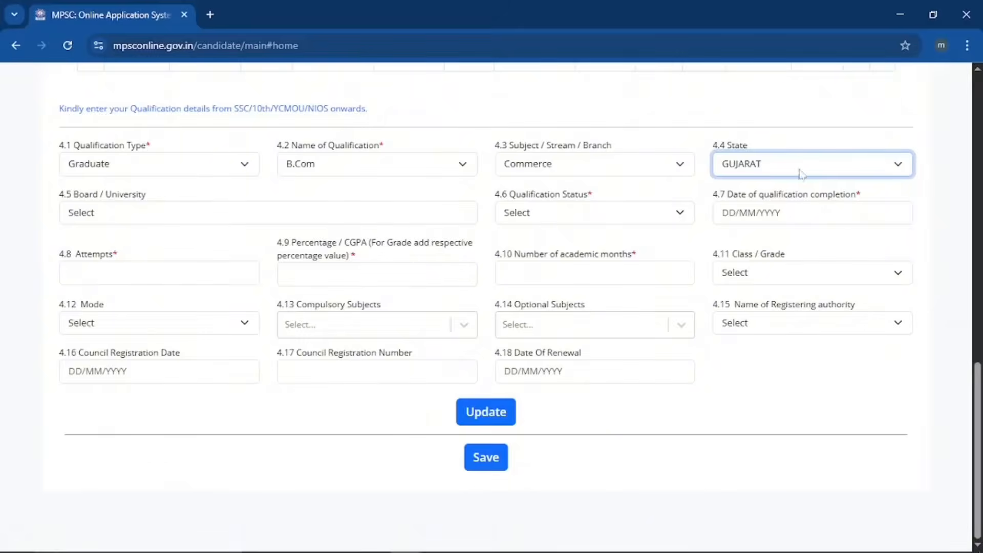
Set the university to Kavayitri Bahinabai Chaudhary (Jalgaon), status Passed, completed 10/07/2021.
left_click(212, 218)
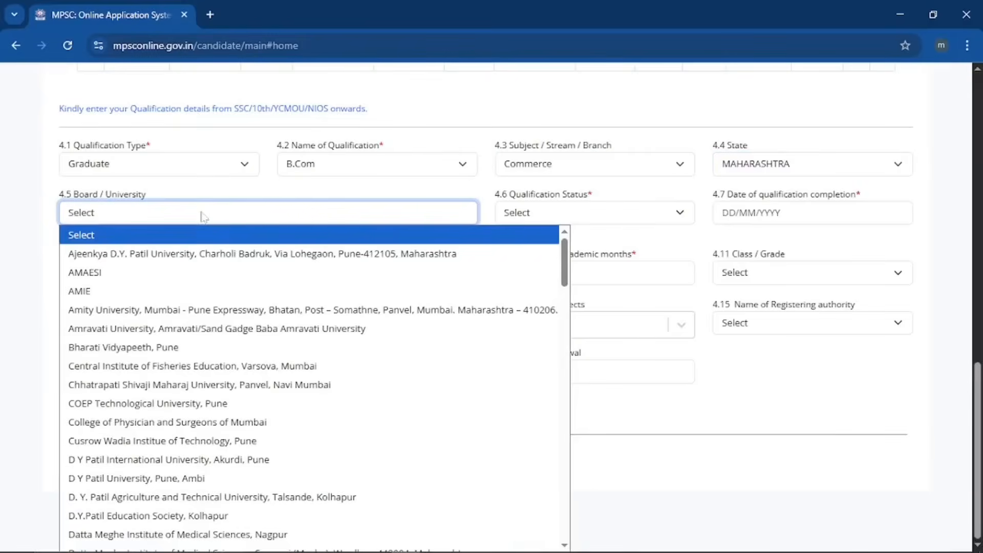
key("k")
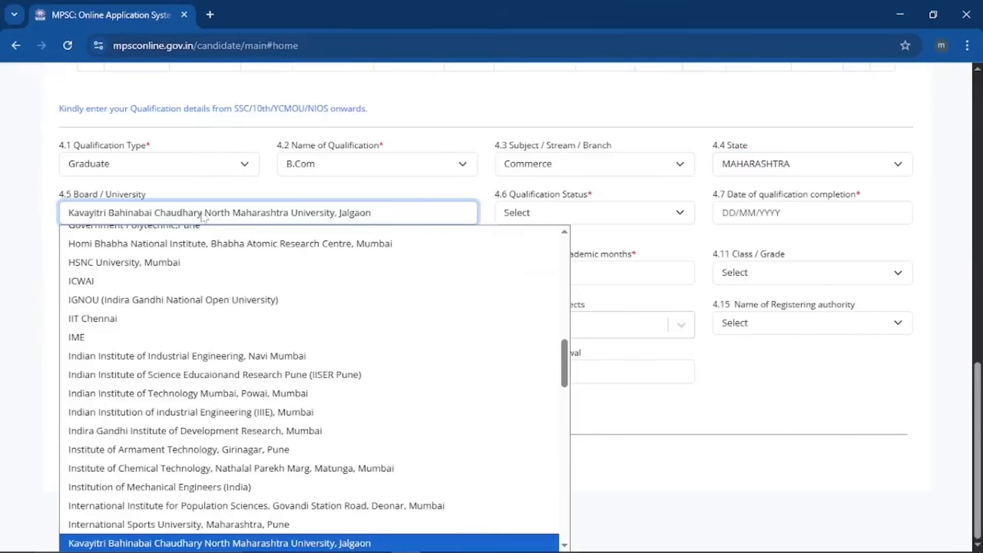
left_click(365, 543)
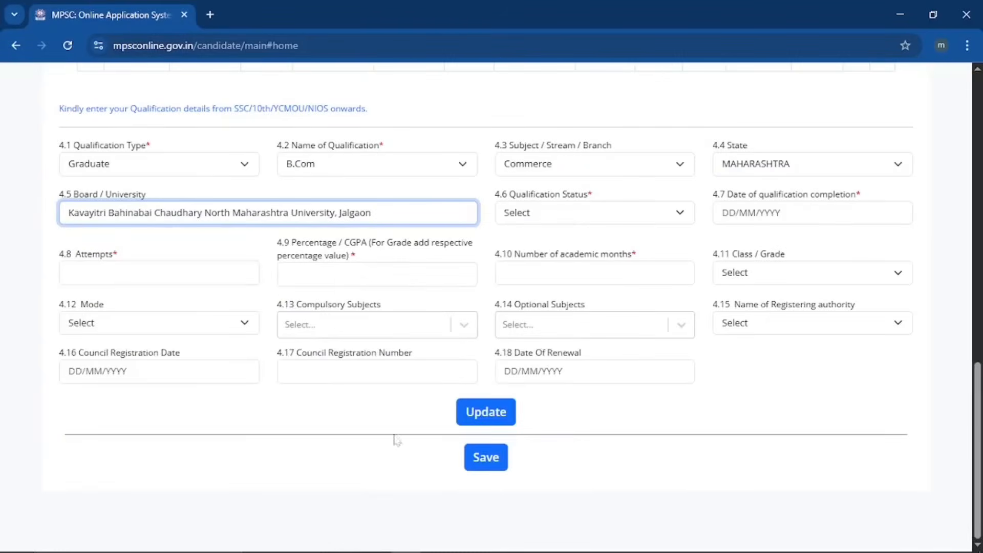
left_click(569, 214)
left_click(574, 256)
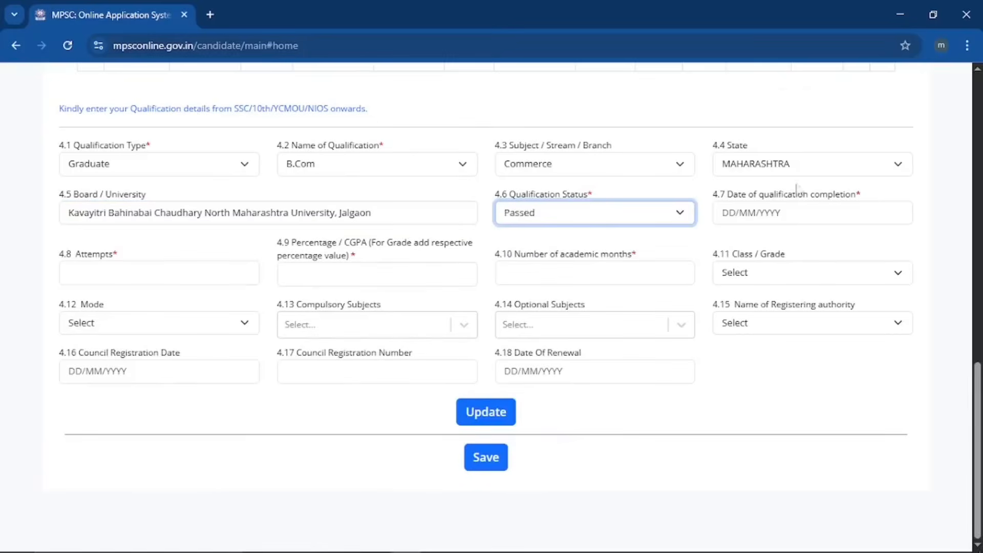
left_click(793, 213)
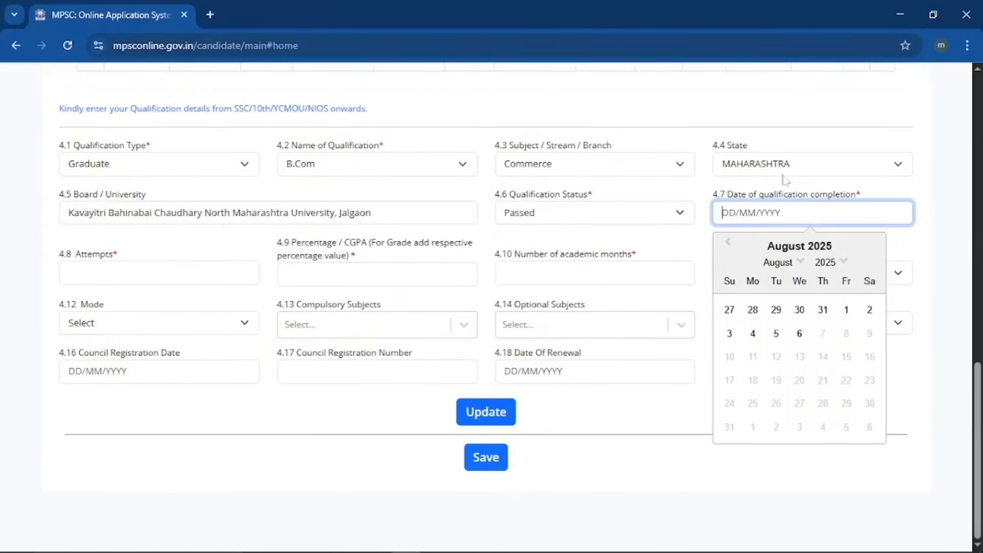
type("10/07/2021")
key("Tab")
Enter 1 attempt, 84.7 percent and 36 academic months, leave the grade blank, and update the record.
type("1")
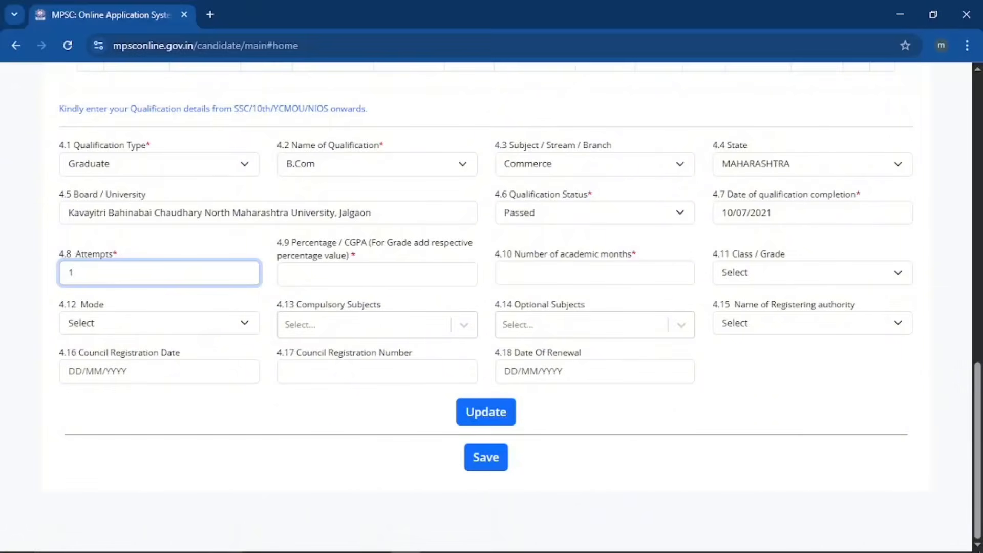
key("Tab")
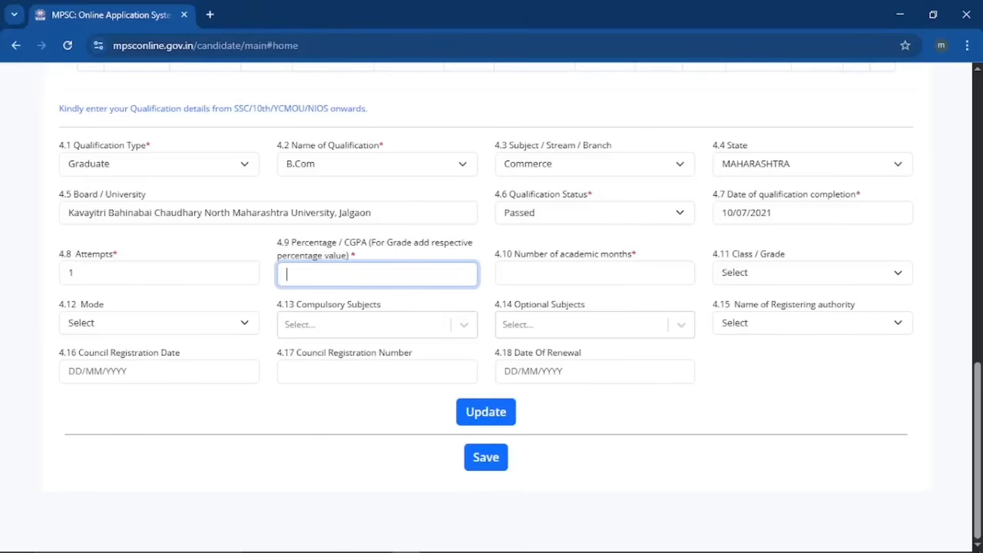
type("4")
key("BackSpace")
type("84.7")
left_click(592, 276)
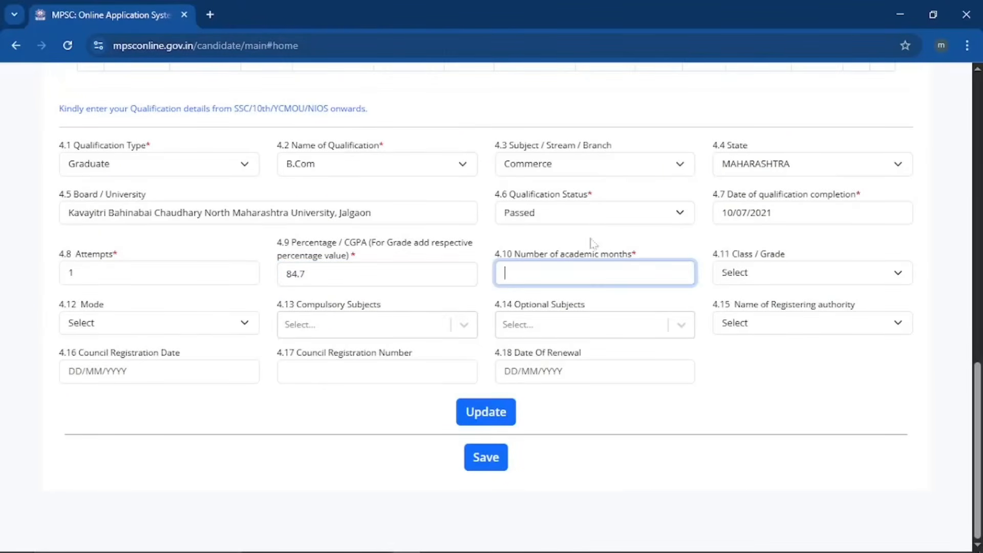
type("36")
left_click(747, 275)
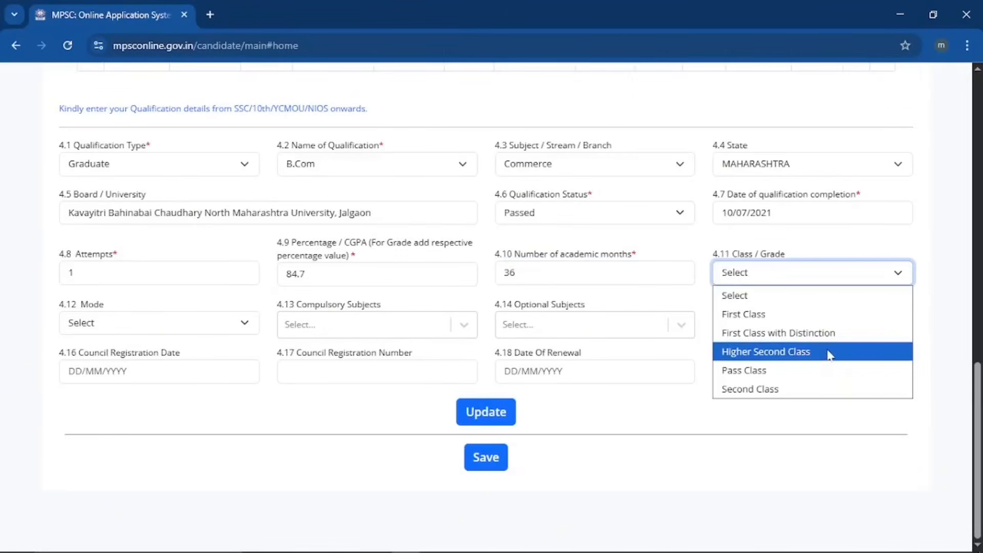
left_click(677, 404)
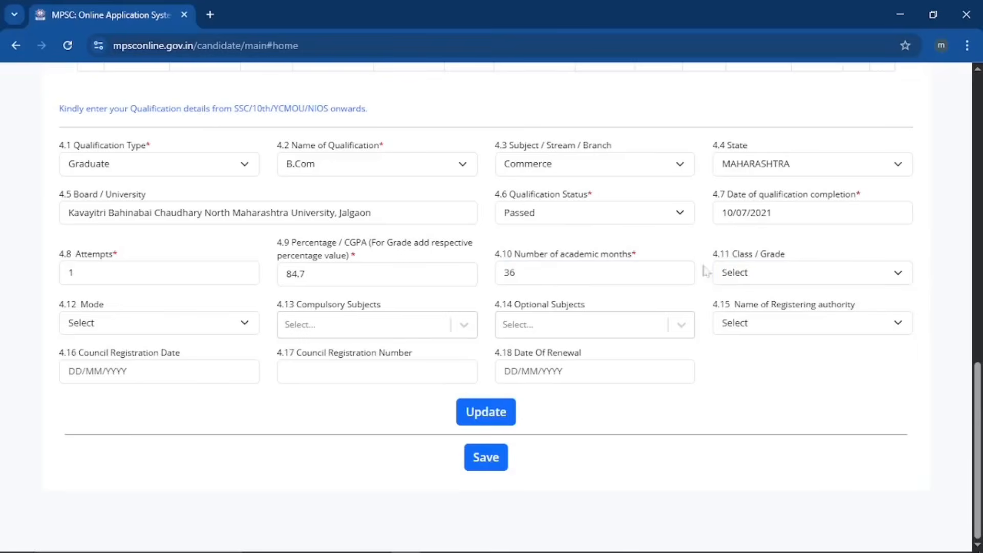
left_click(501, 413)
Save the qualification information and confirm the save.
scroll(494, 279, "up", 4)
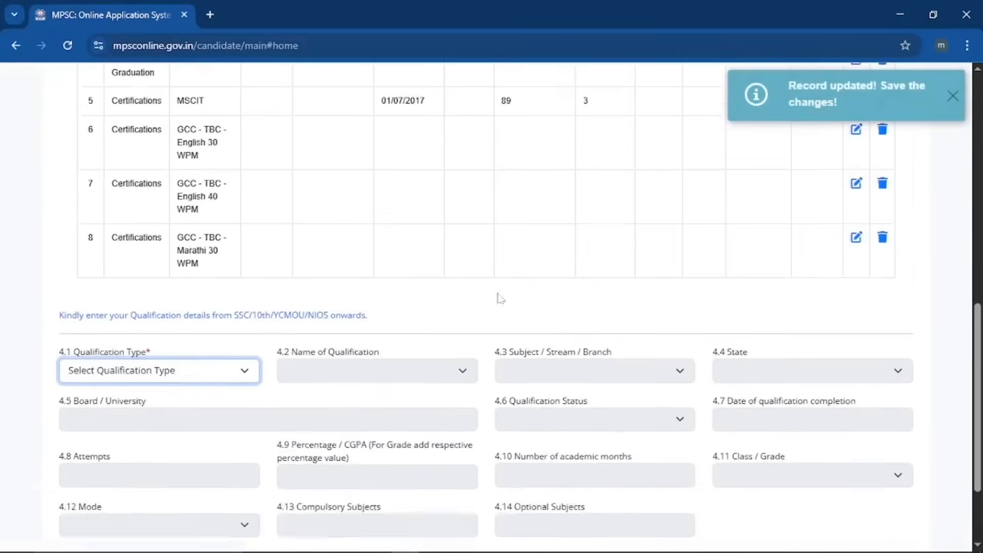
scroll(490, 291, "up", 6)
scroll(433, 372, "down", 3)
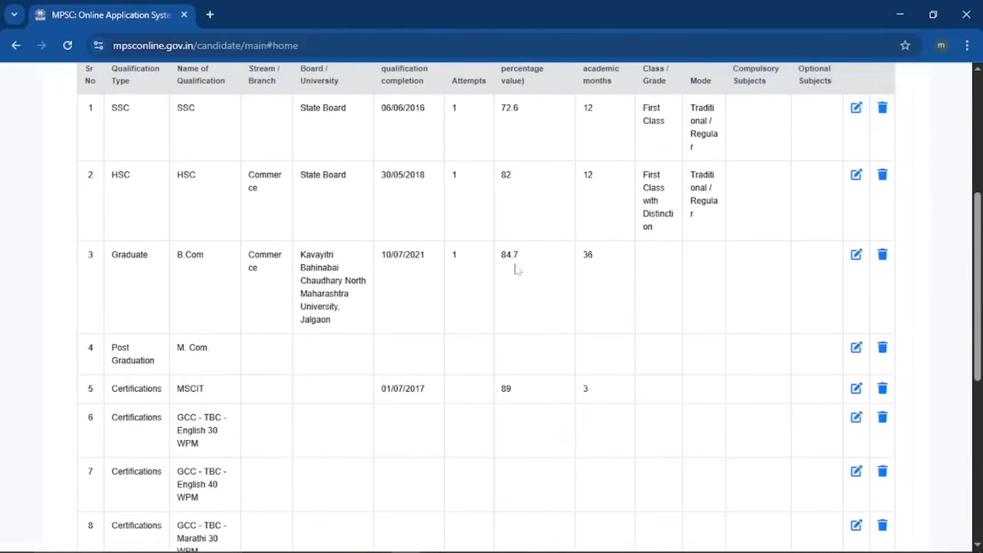
scroll(519, 266, "down", 8)
left_click(498, 457)
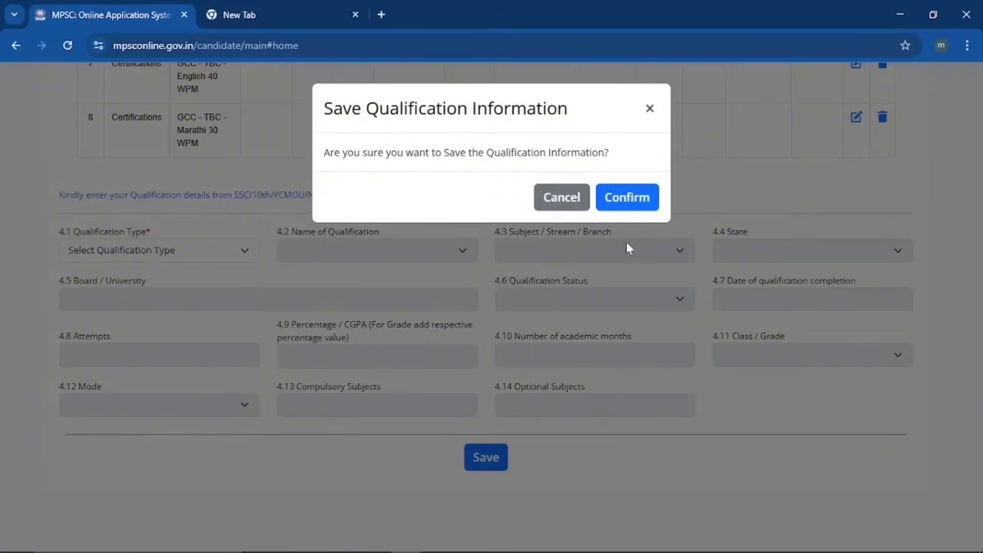
left_click(636, 204)
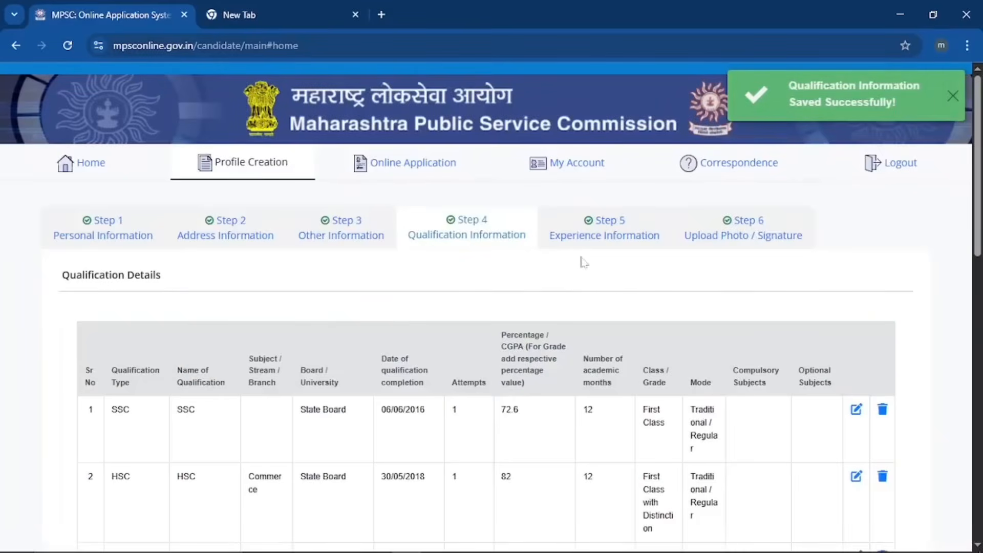
On the Experience Information step, set the work-experience answer to No.
left_click(604, 241)
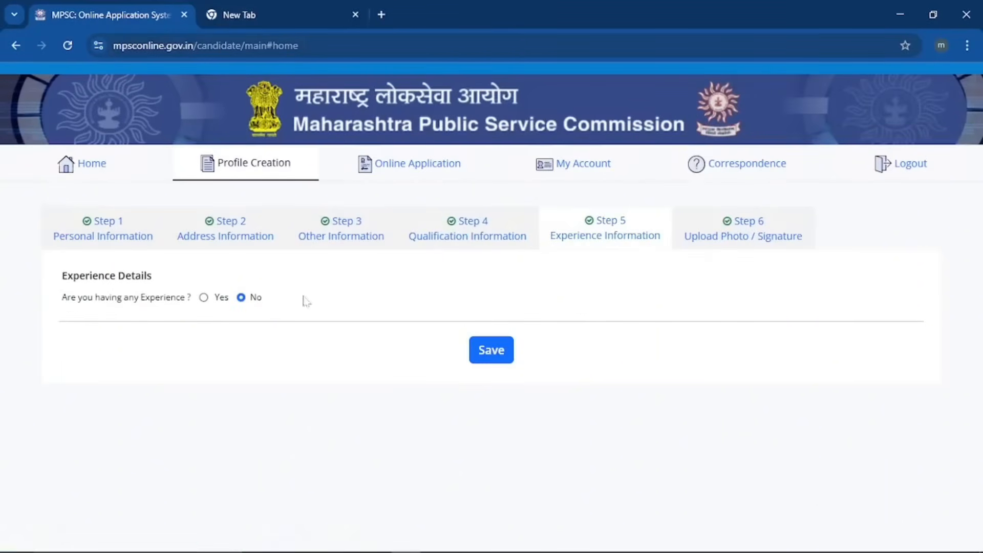
left_click(203, 298)
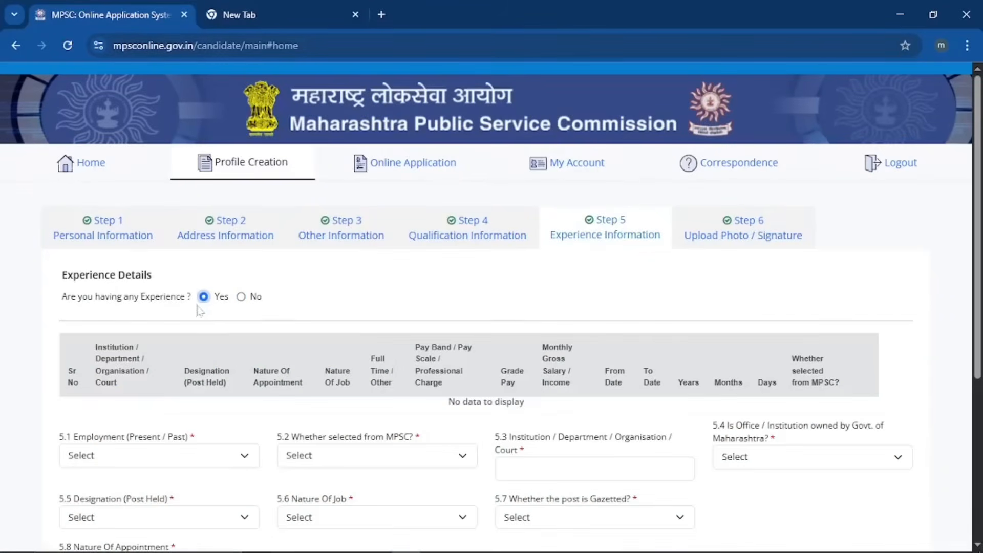
scroll(266, 348, "down", 3)
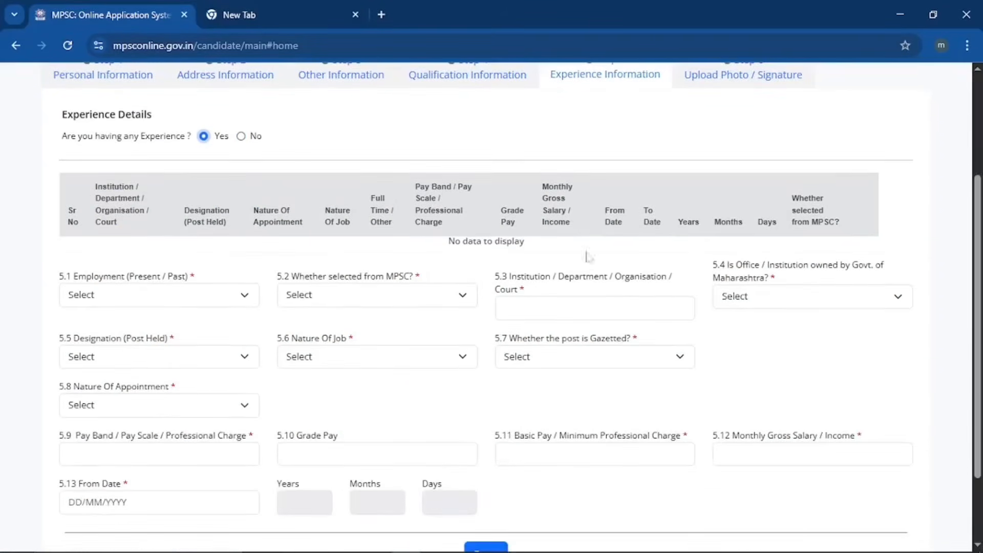
left_click(241, 138)
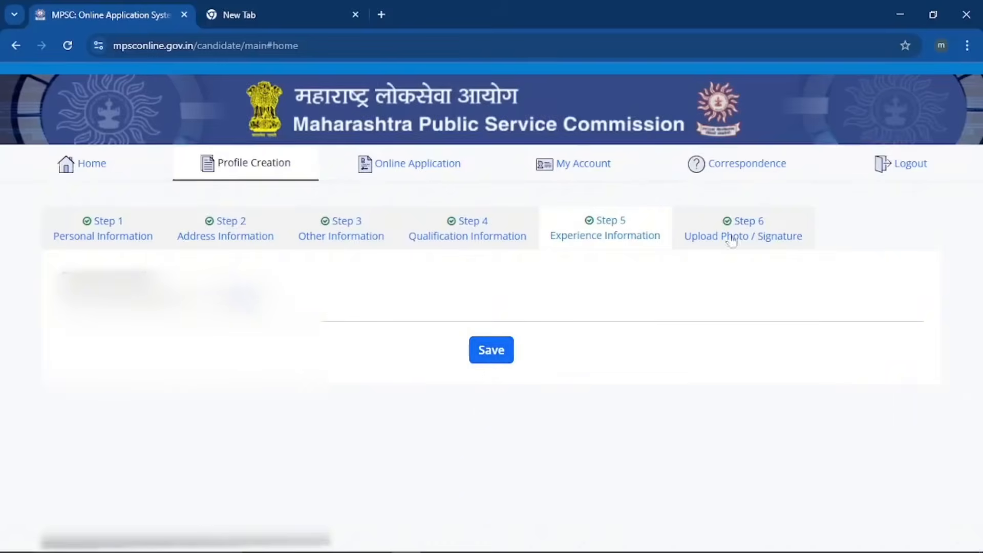
Save the uploaded photo and signature on the Upload Photo/Signature step.
left_click(749, 235)
scroll(561, 357, "down", 3)
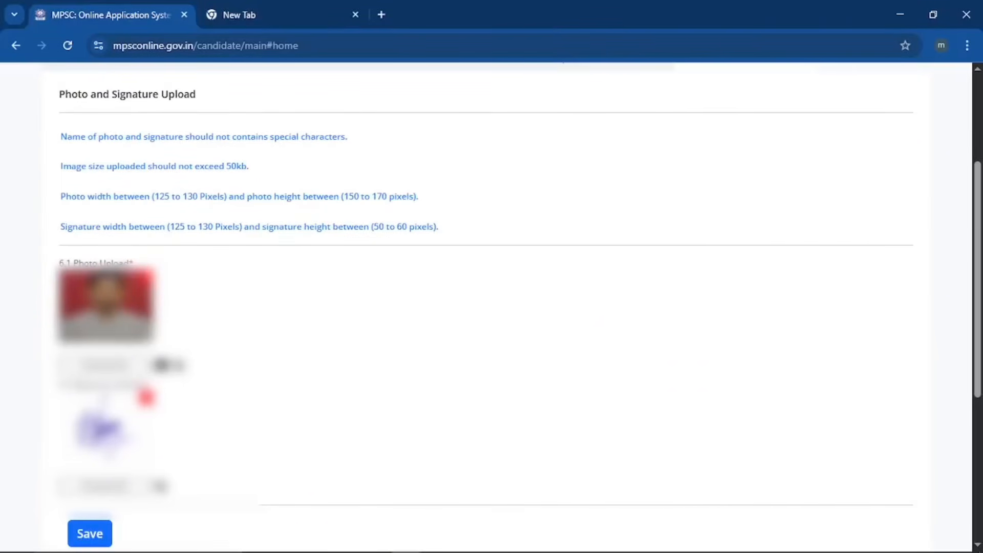
left_click(94, 535)
Tick the declaration and submit and lock the candidate profile.
scroll(123, 527, "down", 6)
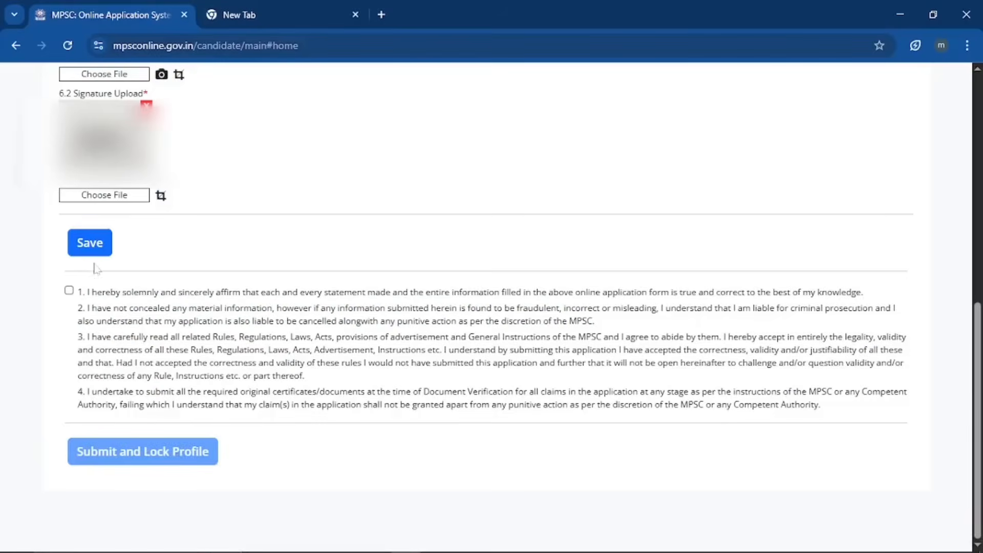
left_click(69, 290)
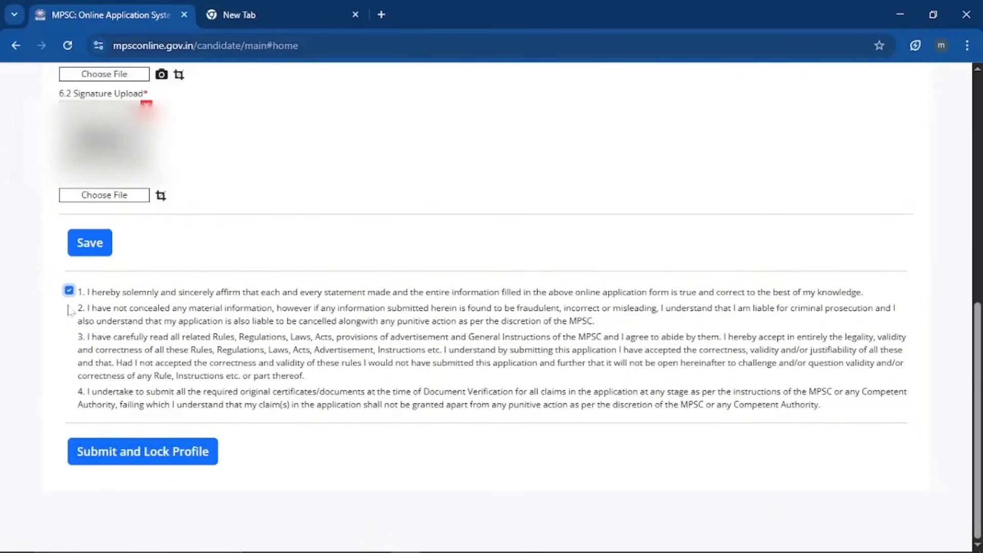
left_click(208, 444)
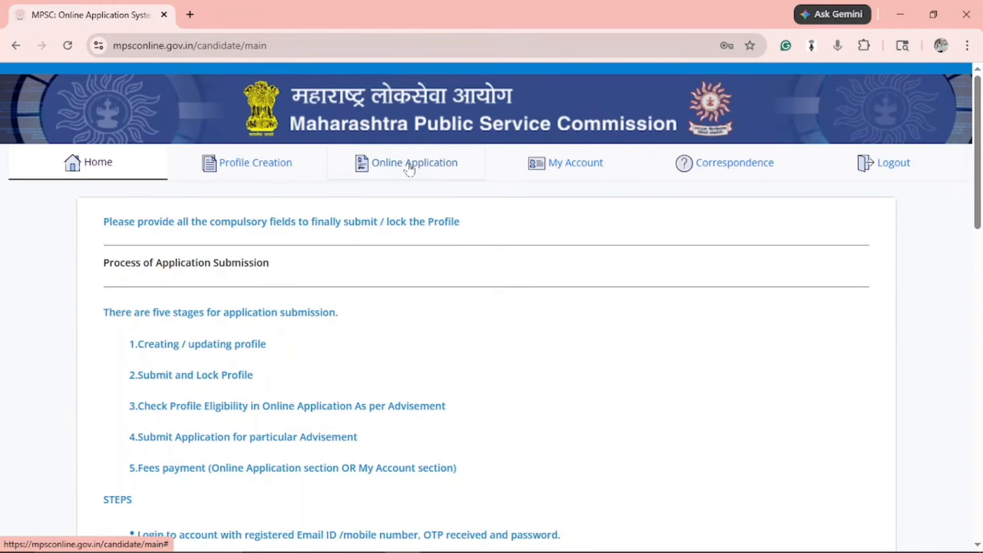
View Advertisement 011/2026 under Online Application and run Check Eligibility.
left_click(409, 169)
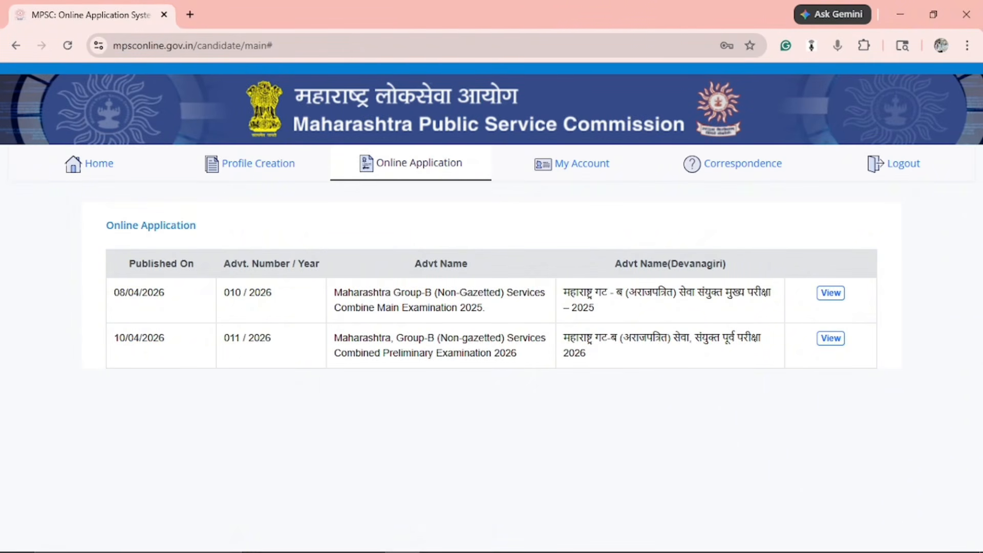
left_click(831, 338)
left_click(662, 360)
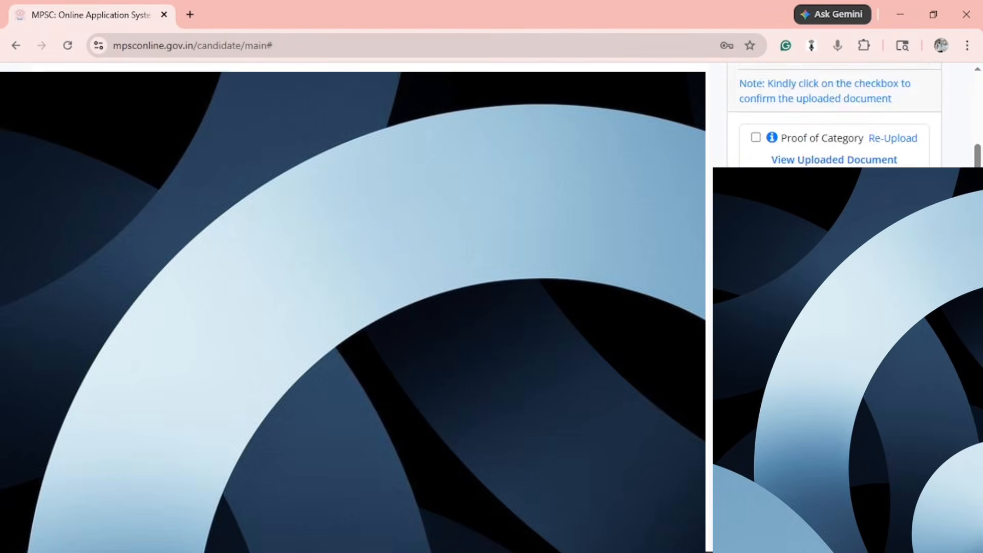
Scroll through the application's uploaded documents and declaration.
scroll(834, 113, "down", 2)
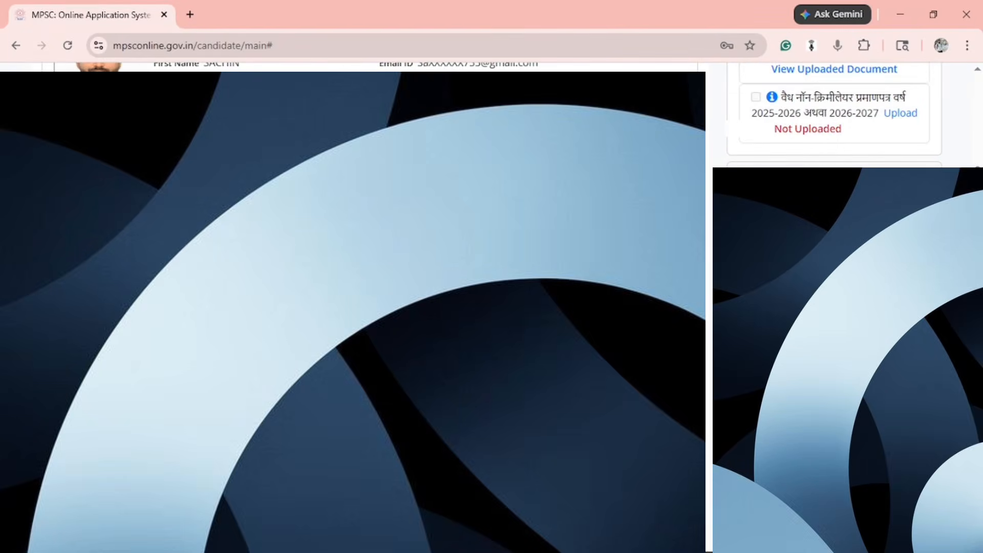
scroll(835, 113, "down", 5)
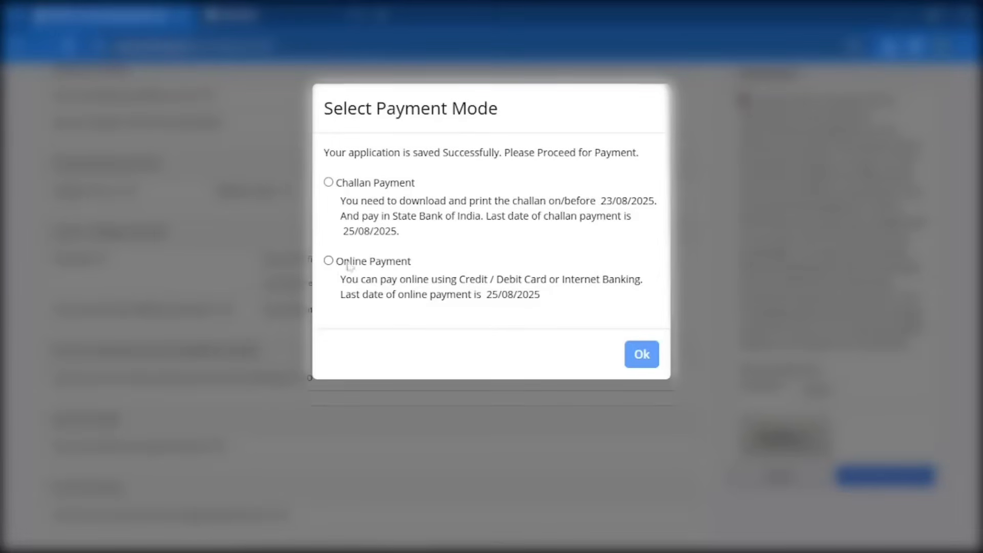
Choose Online Payment through the SBI gateway and confirm with Ok.
left_click(328, 261)
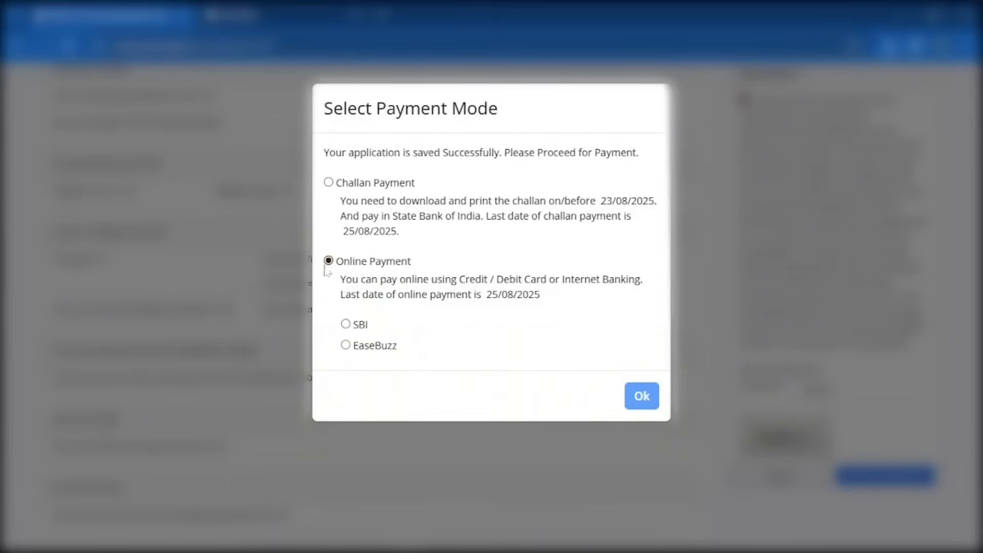
left_click(345, 324)
left_click(645, 396)
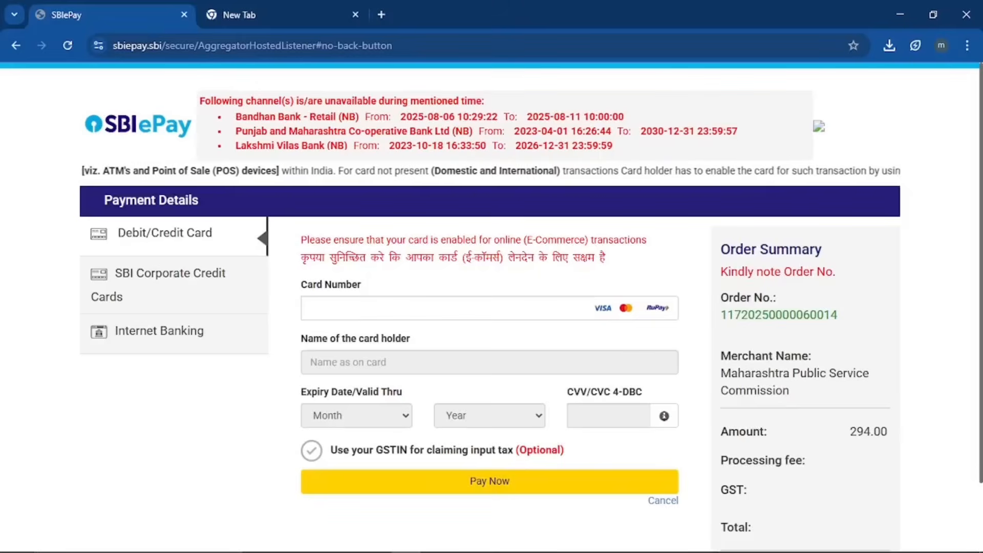
Pay the 294 INR fee by card, authorising it with the one-time password.
left_click(389, 311)
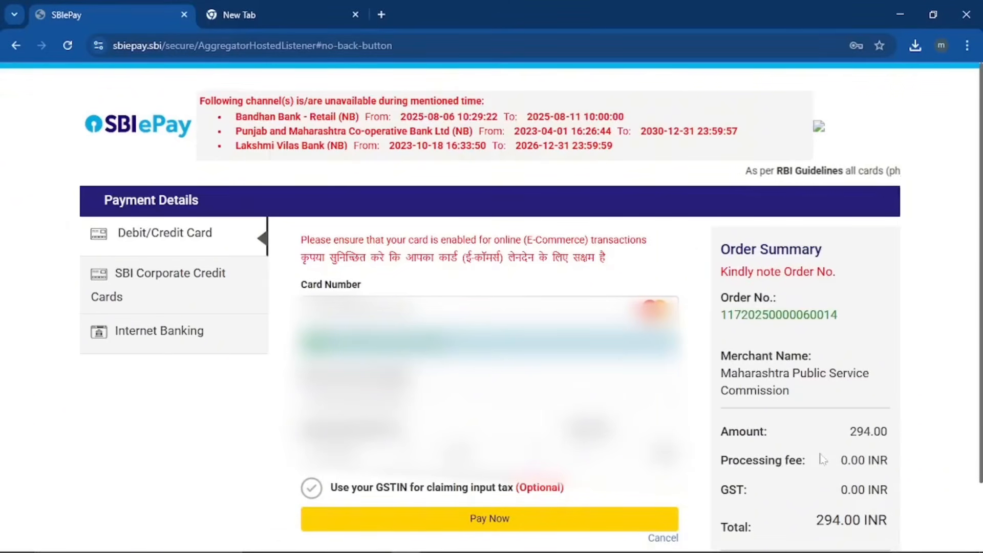
left_click(482, 522)
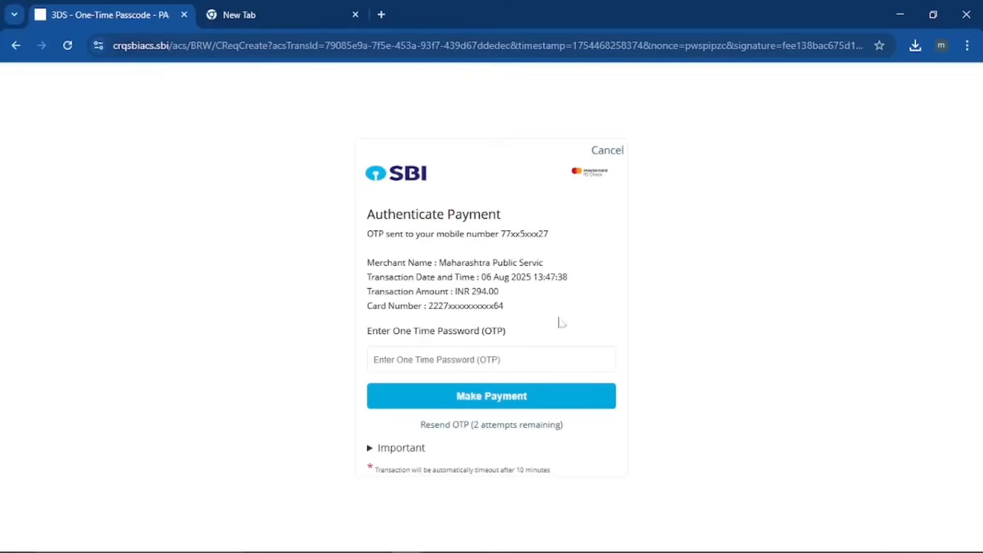
left_click(486, 364)
key("ctrl+v")
left_click(566, 404)
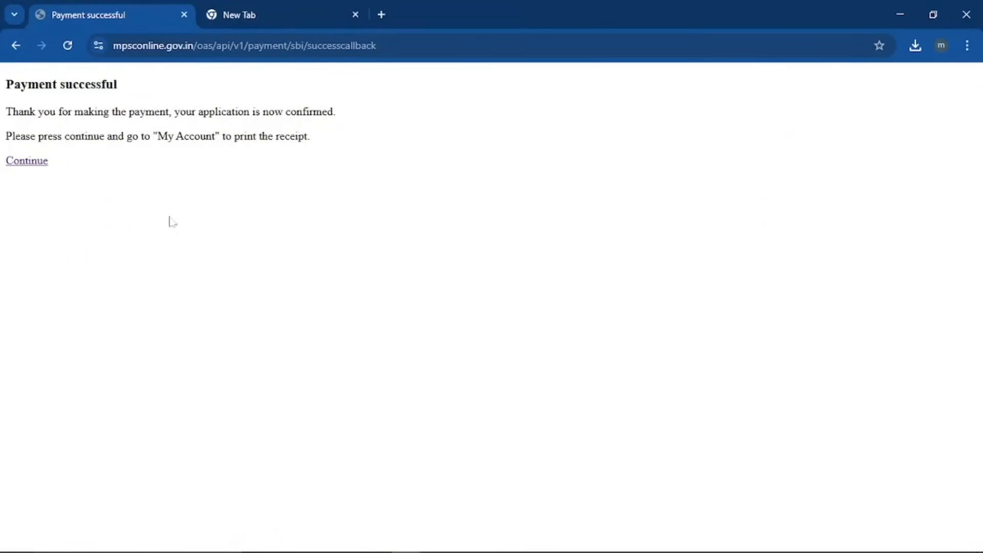
Continue back to the portal, view the Fees Paid application, then go to the account page.
left_click(33, 162)
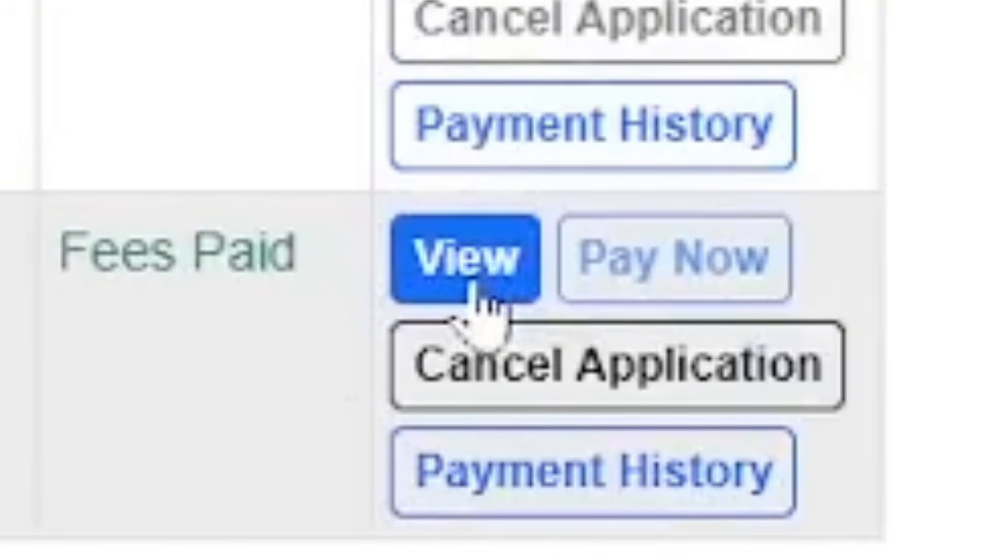
left_click(489, 290)
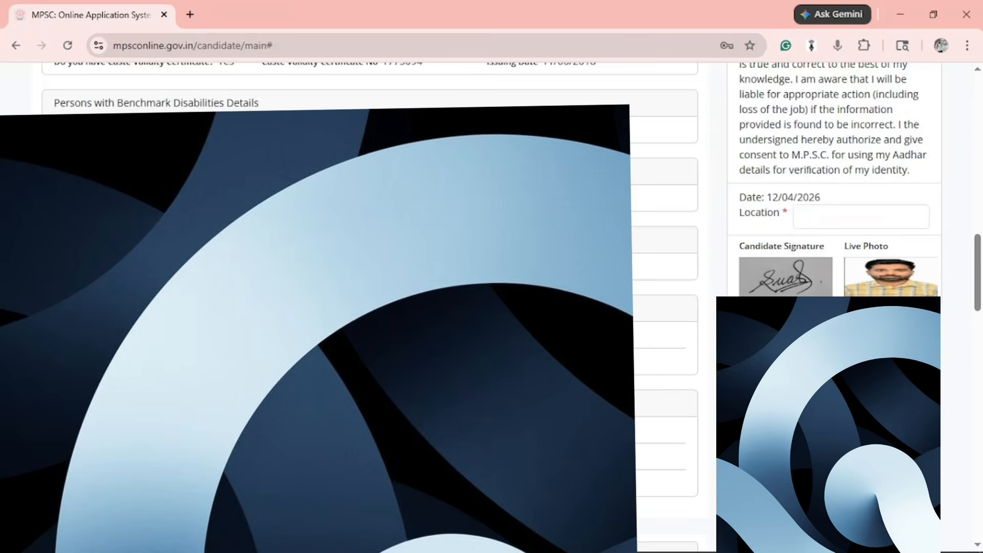
scroll(836, 92, "up", 15)
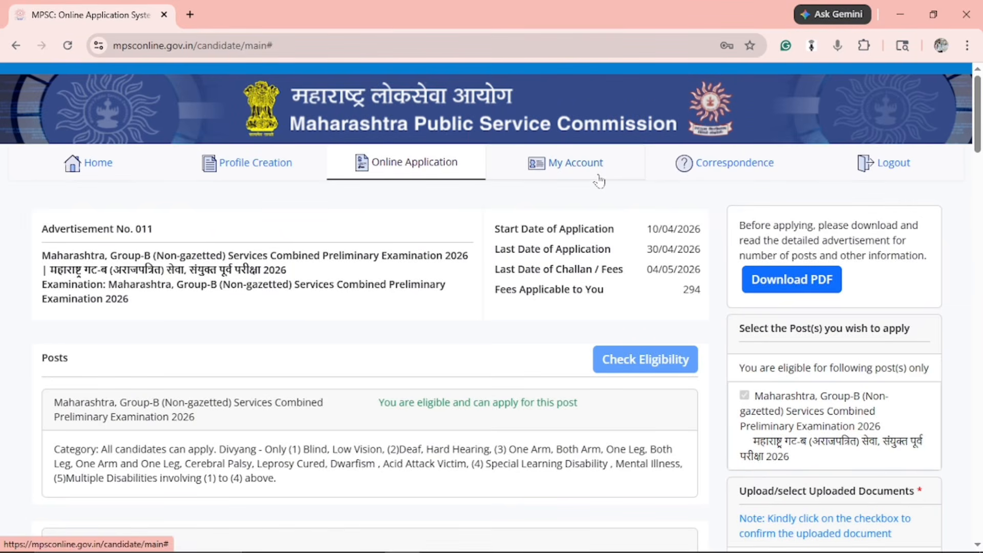
left_click(598, 176)
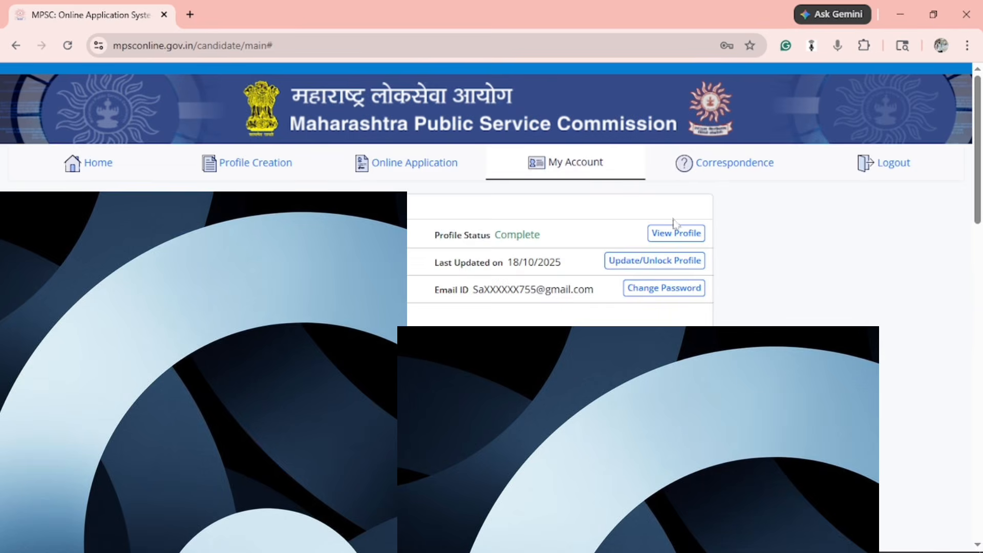
Choose Update/Unlock Profile to bring up the mobile OTP dialog.
left_click(702, 267)
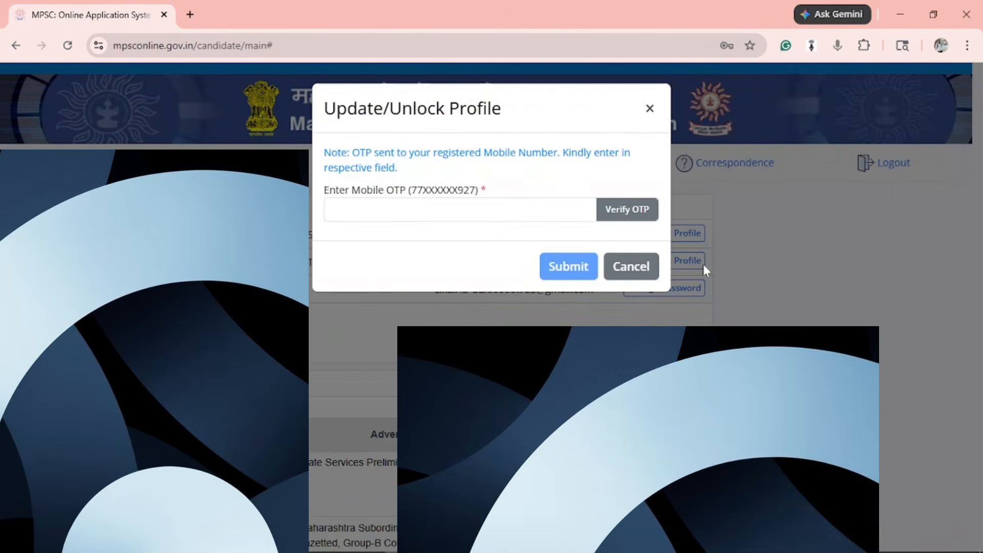